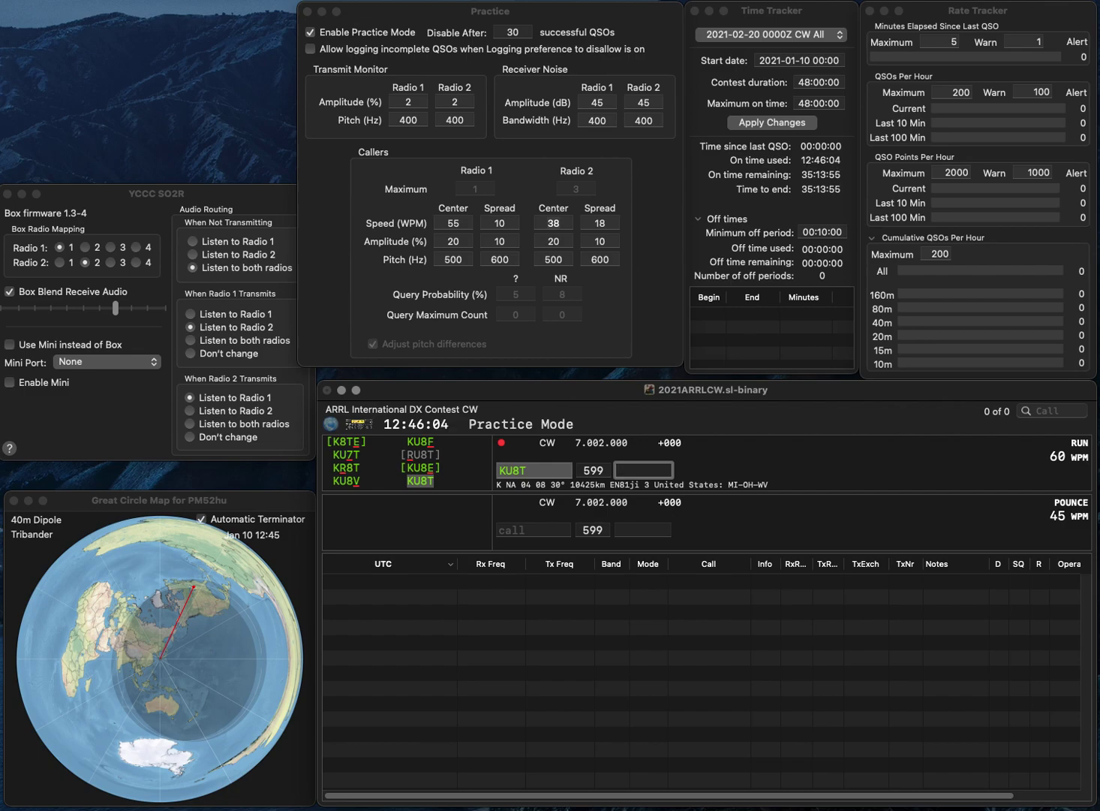
- Log the KU8T contact with received exchange MI, and the following KD9KHZ contact with received exchange WI, in the run radio's entry
{"action": "type", "text": "MI"}
{"action": "key", "text": "Return"}
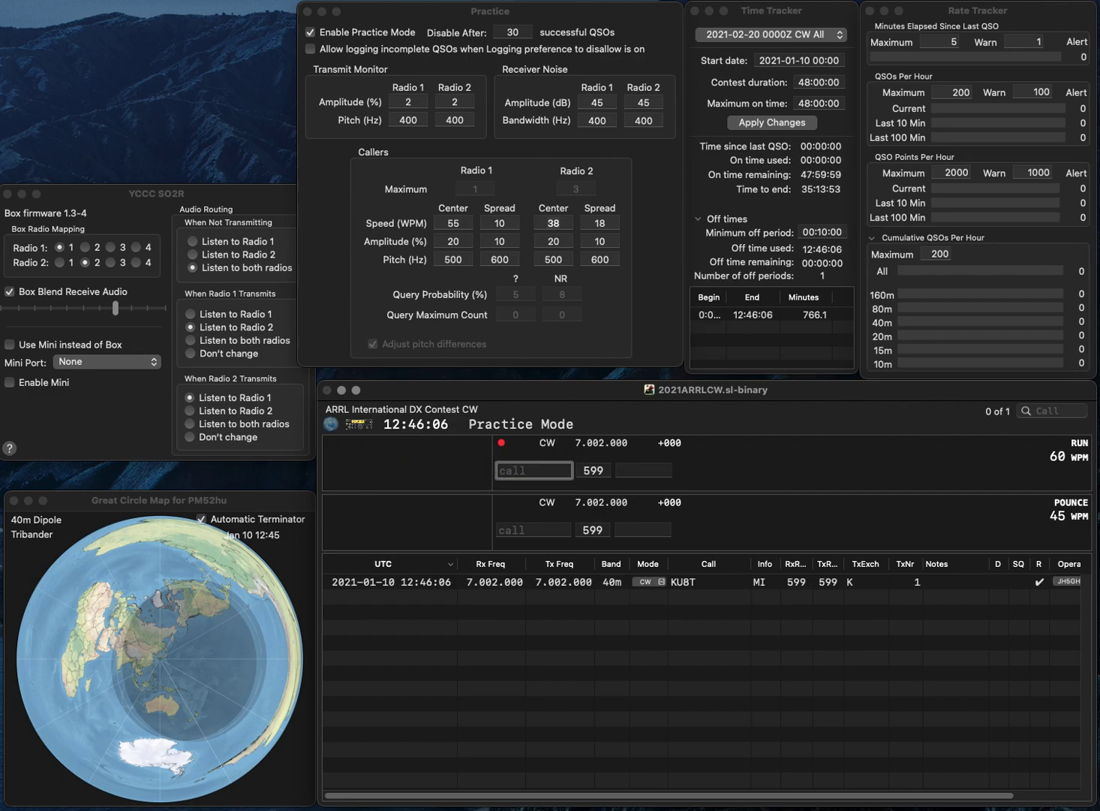
{"action": "type", "text": "KD8KSZ"}
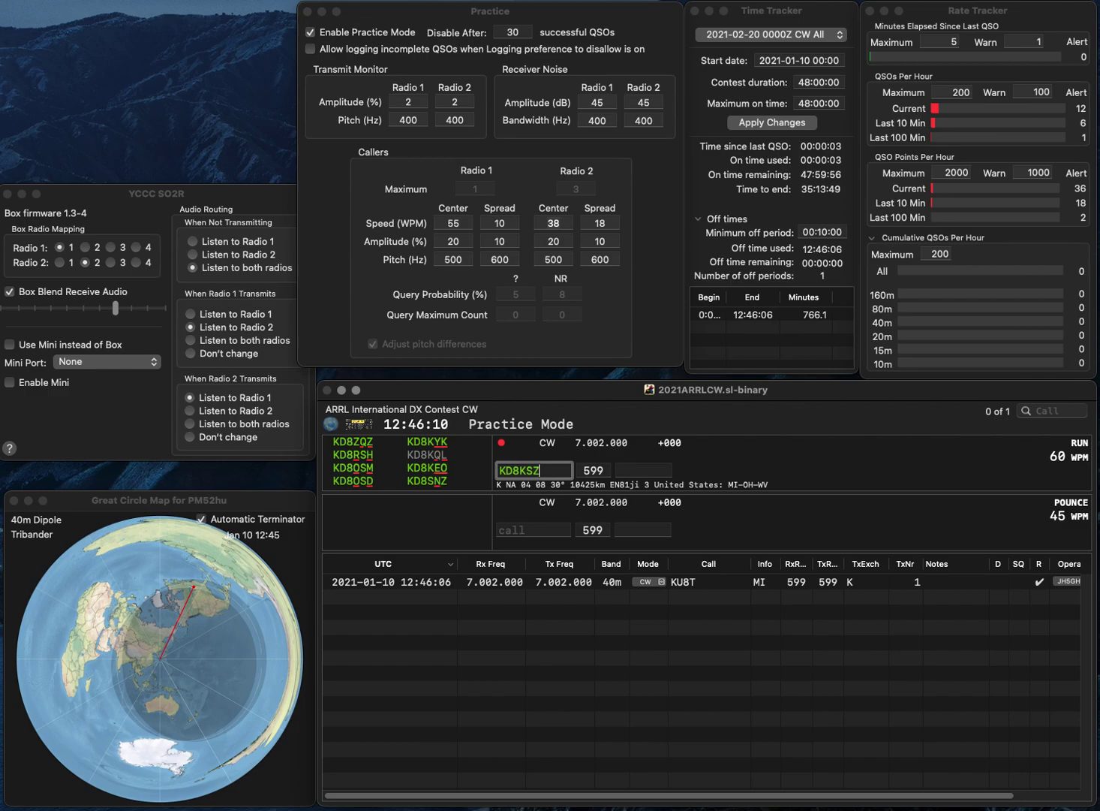
{"action": "key", "text": "Left"}
{"action": "key", "text": "BackSpace"}
{"action": "type", "text": "H"}
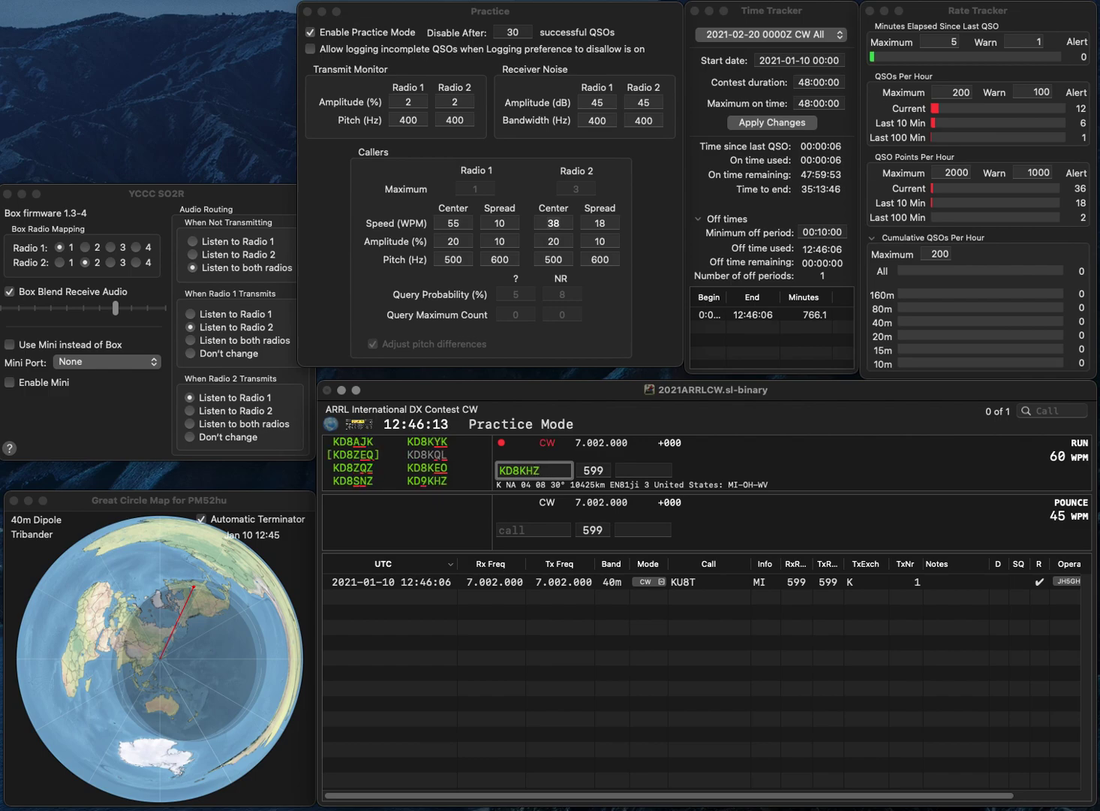
{"action": "key", "text": "Down"}
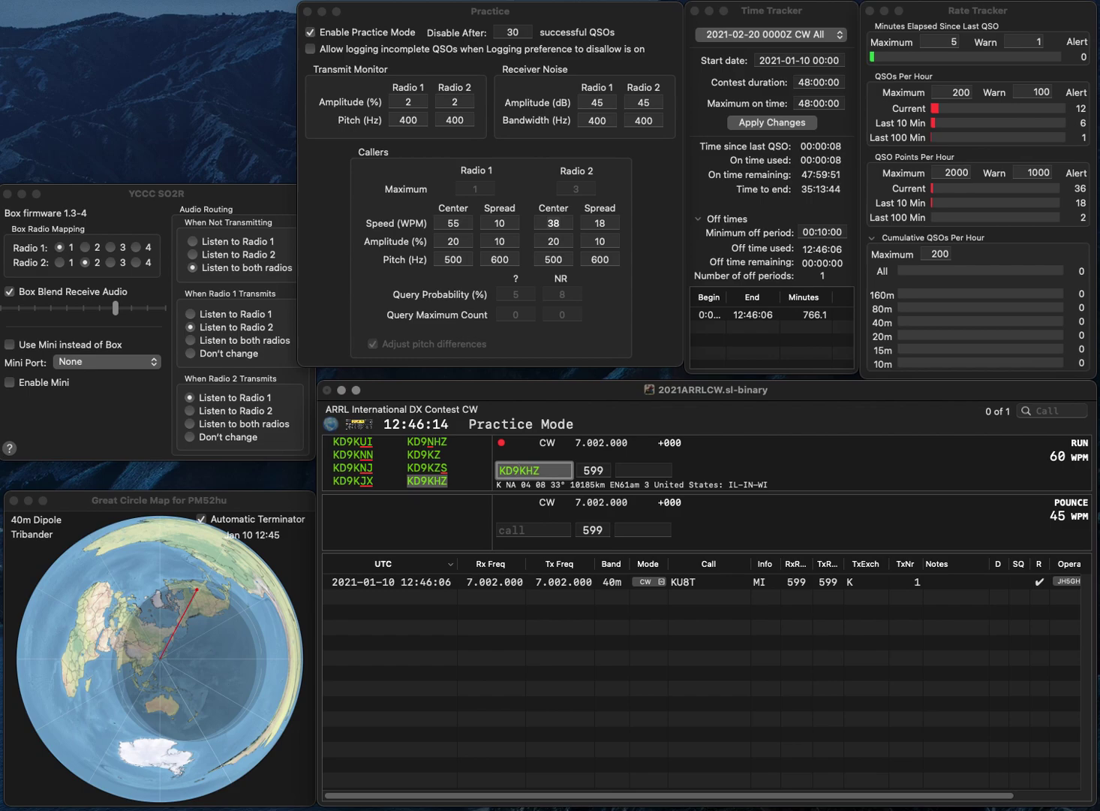
{"action": "key", "text": "Return"}
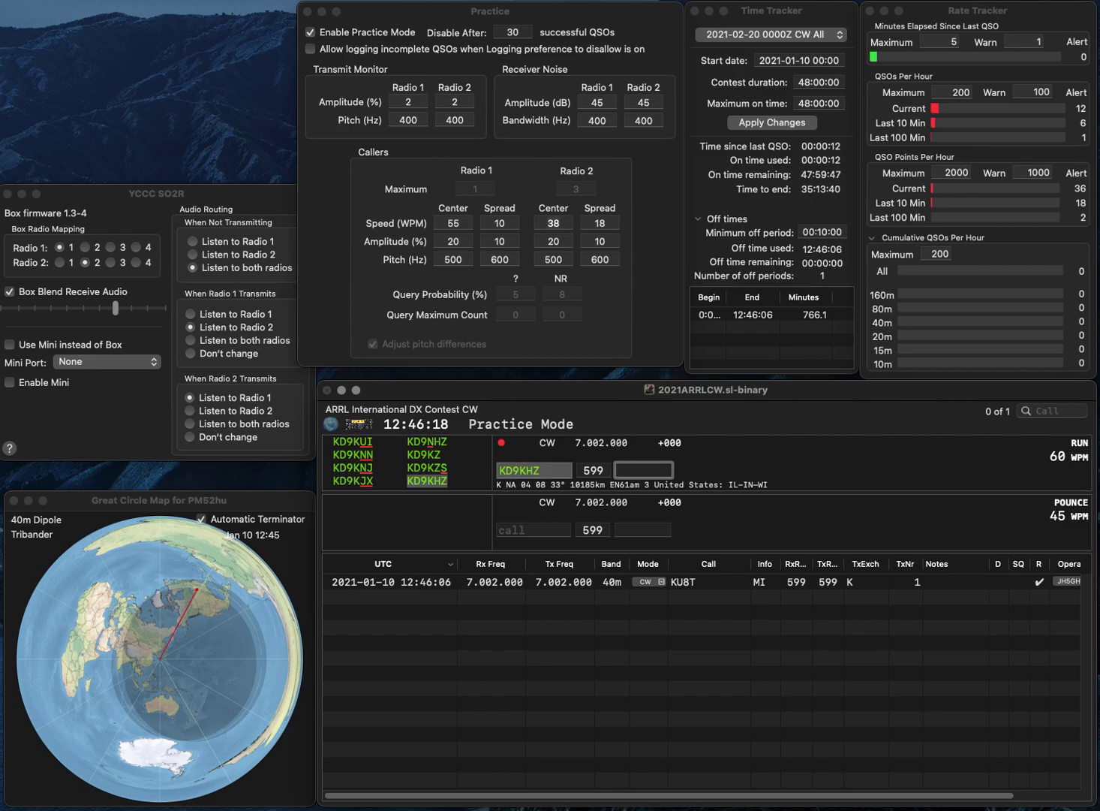
{"action": "type", "text": "WI"}
{"action": "key", "text": "Return"}
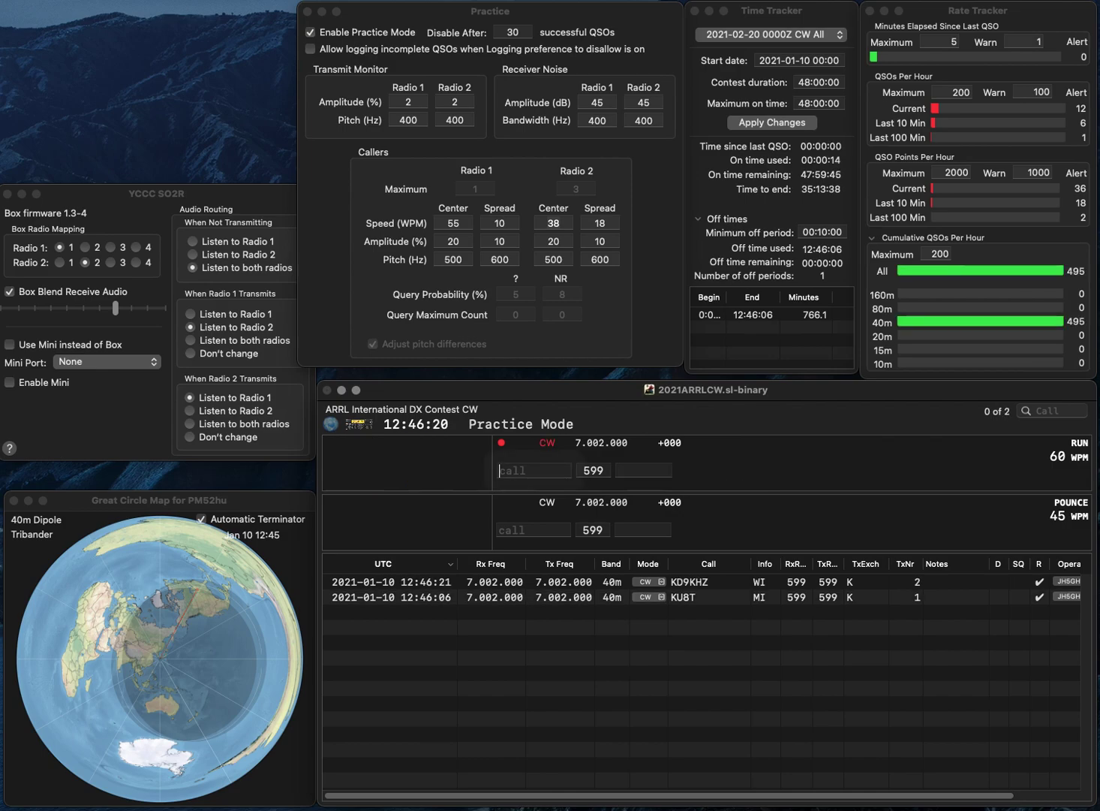
- Work station N1FDX on the run radio and log the contact with received exchange MA
{"action": "type", "text": "N1FDX"}
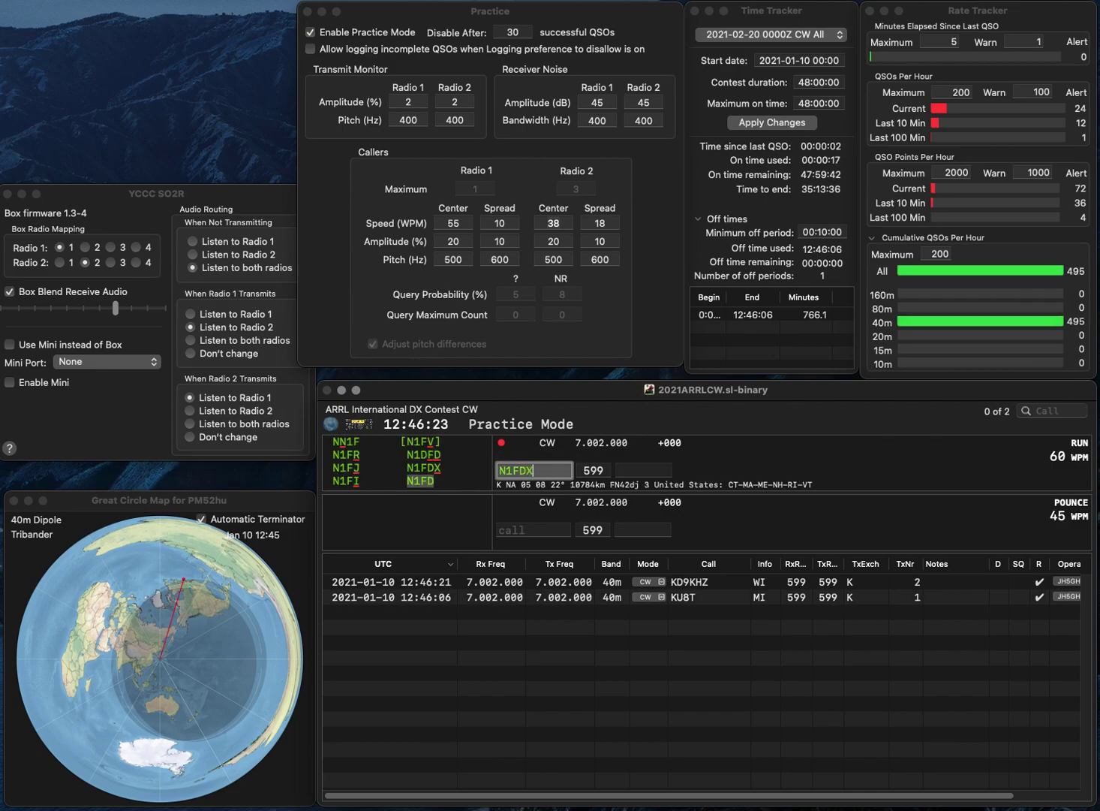
{"action": "key", "text": "Return"}
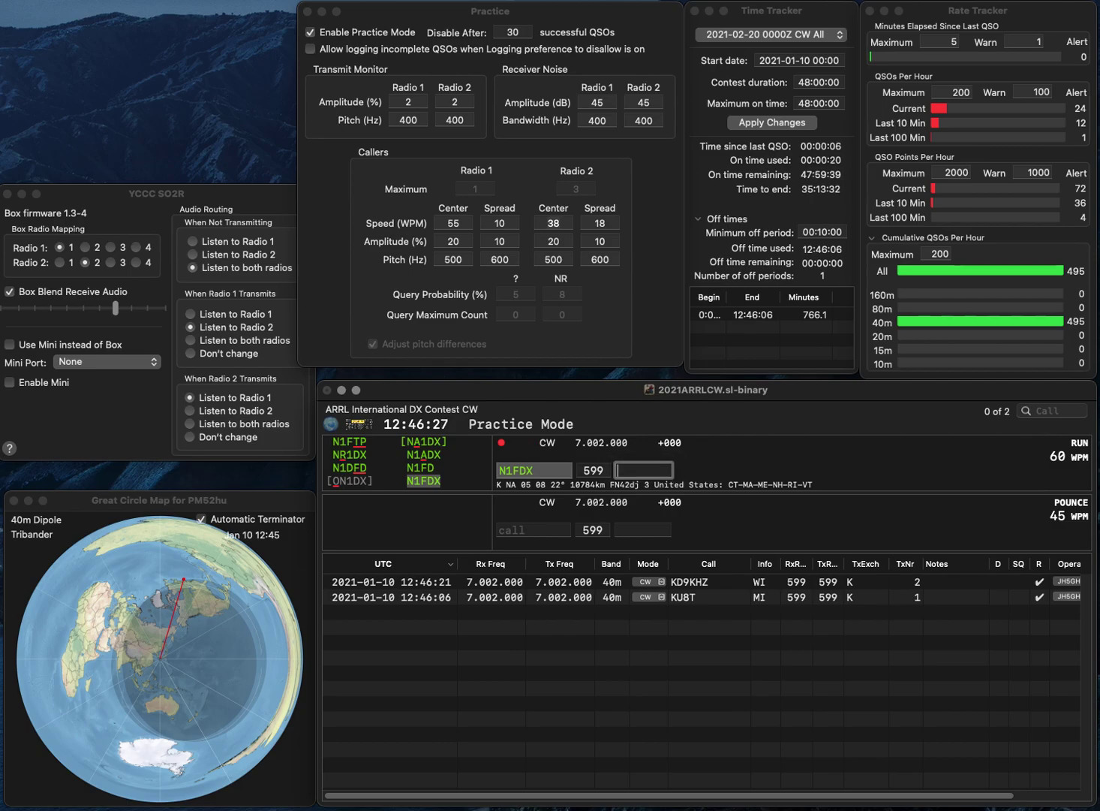
{"action": "type", "text": "MA"}
{"action": "key", "text": "Return"}
- Work station N0AE on the run radio and log the contact with received exchange CO
{"action": "type", "text": "N"}
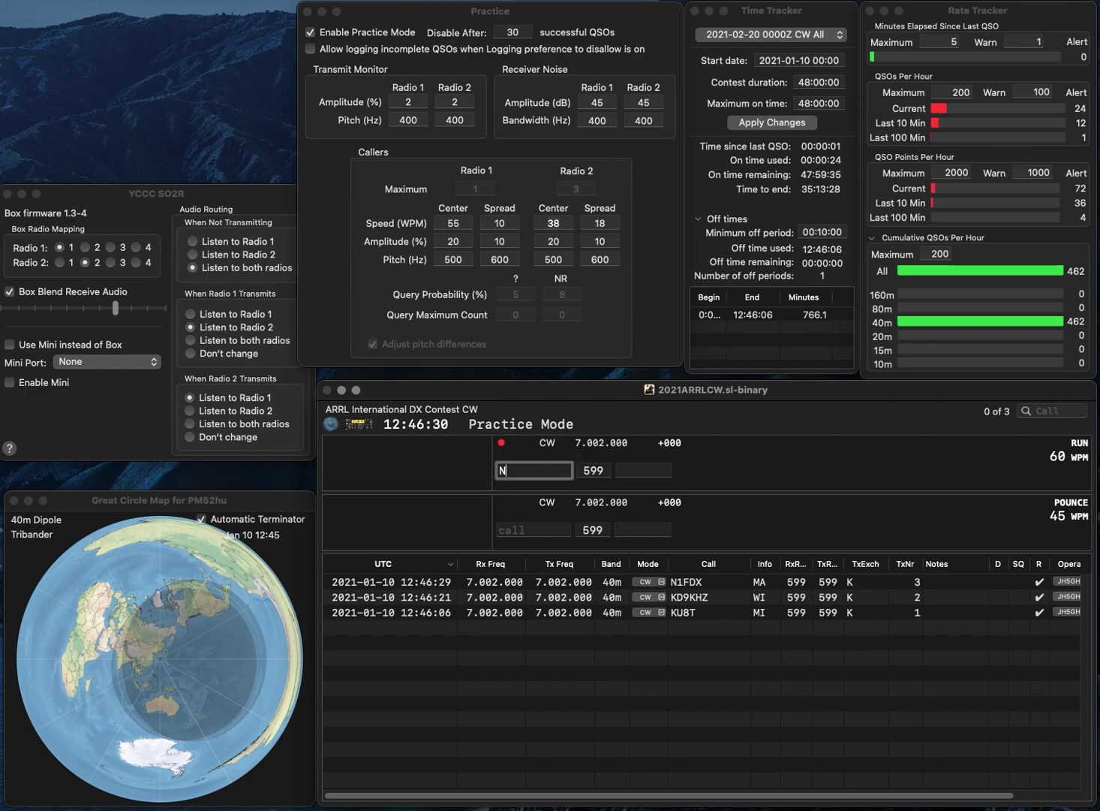
{"action": "type", "text": "0AE"}
{"action": "key", "text": "space"}
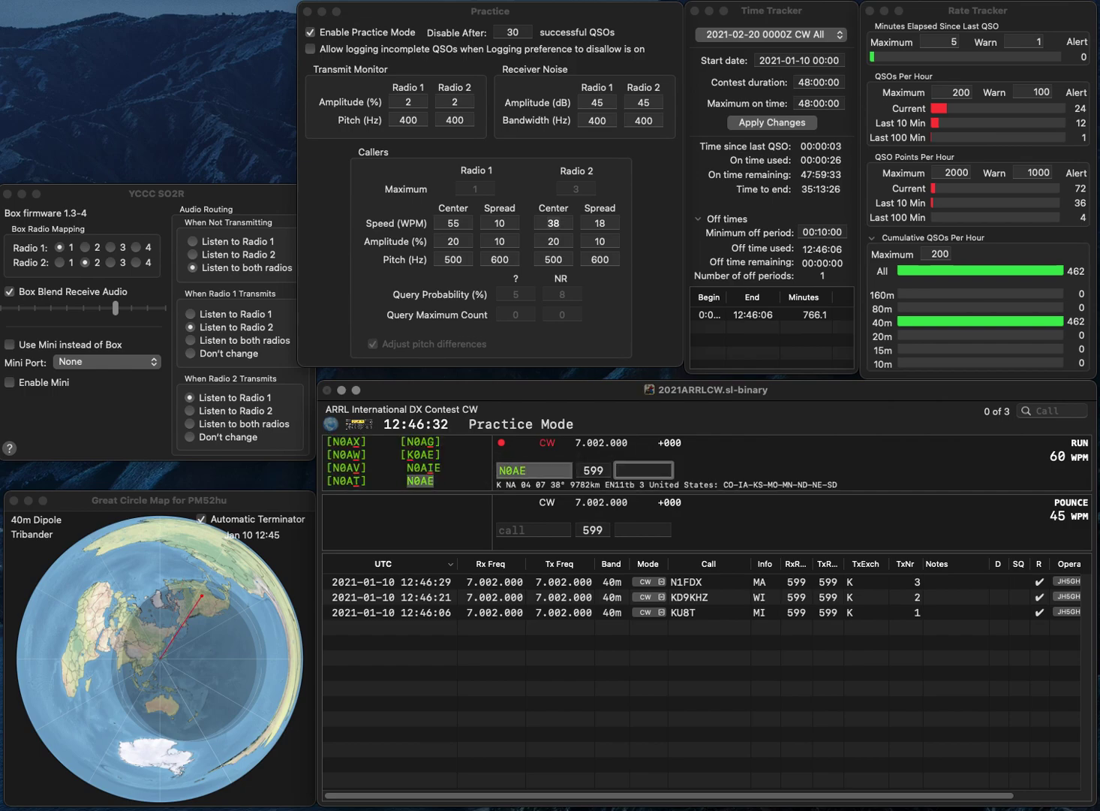
{"action": "type", "text": "KO"}
{"action": "key", "text": "BackSpace"}
{"action": "type", "text": "CO"}
{"action": "key", "text": "Return"}
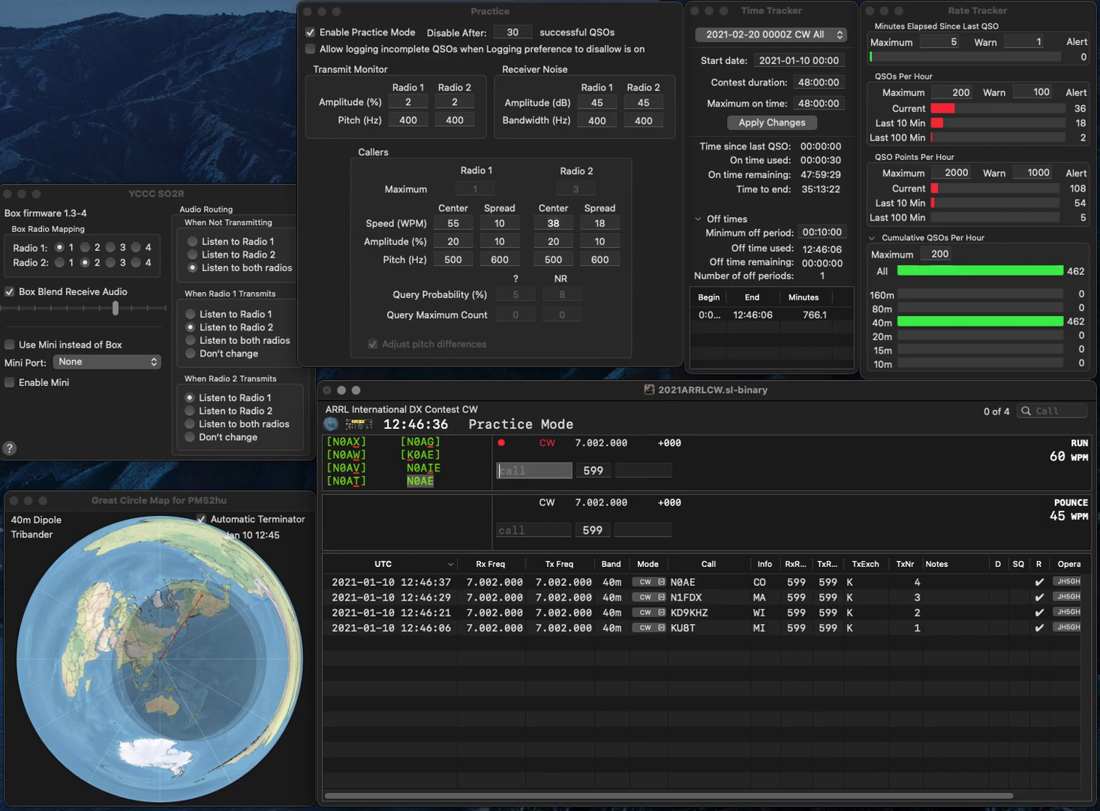
{"action": "type", "text": "N2RJ"}
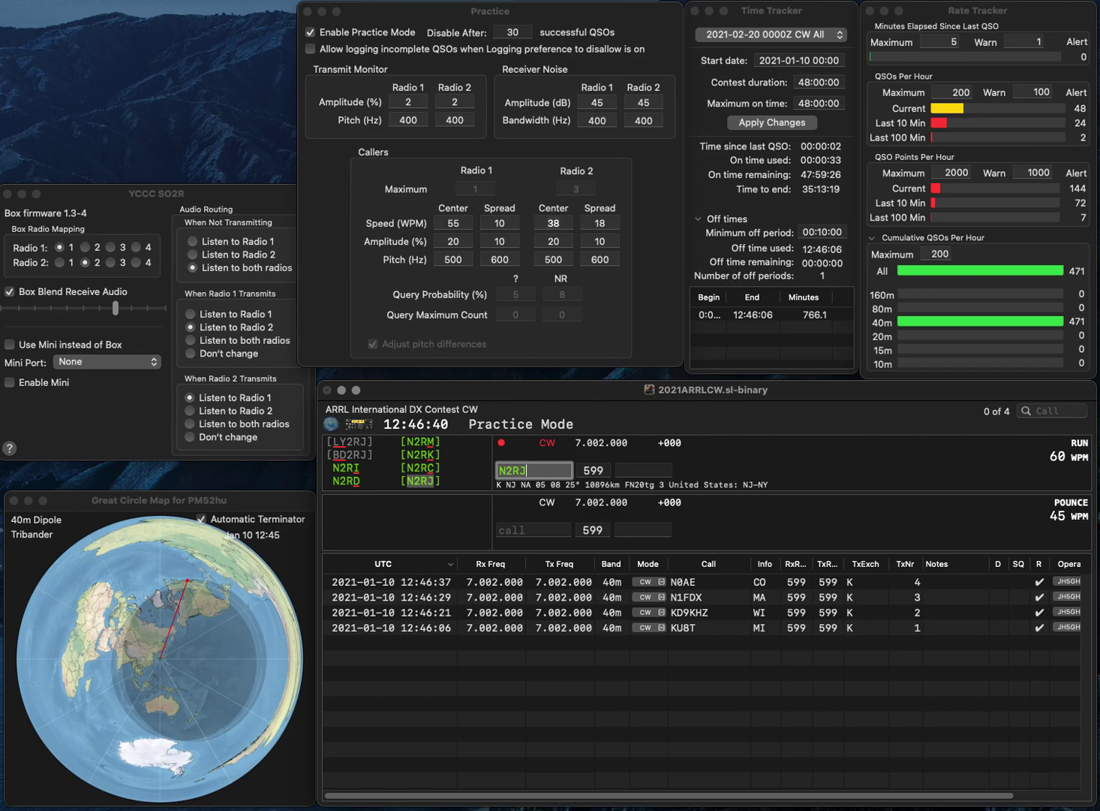
{"action": "key", "text": "Tab"}
{"action": "type", "text": "NJ"}
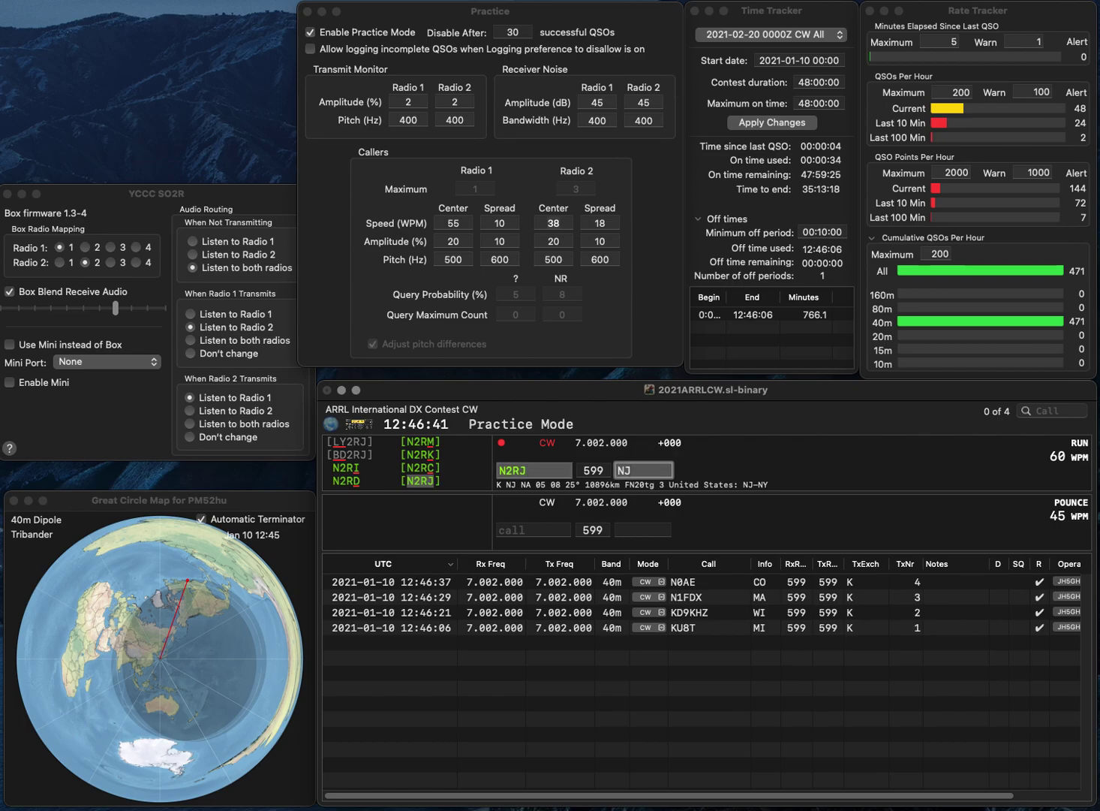
{"action": "key", "text": "Return"}
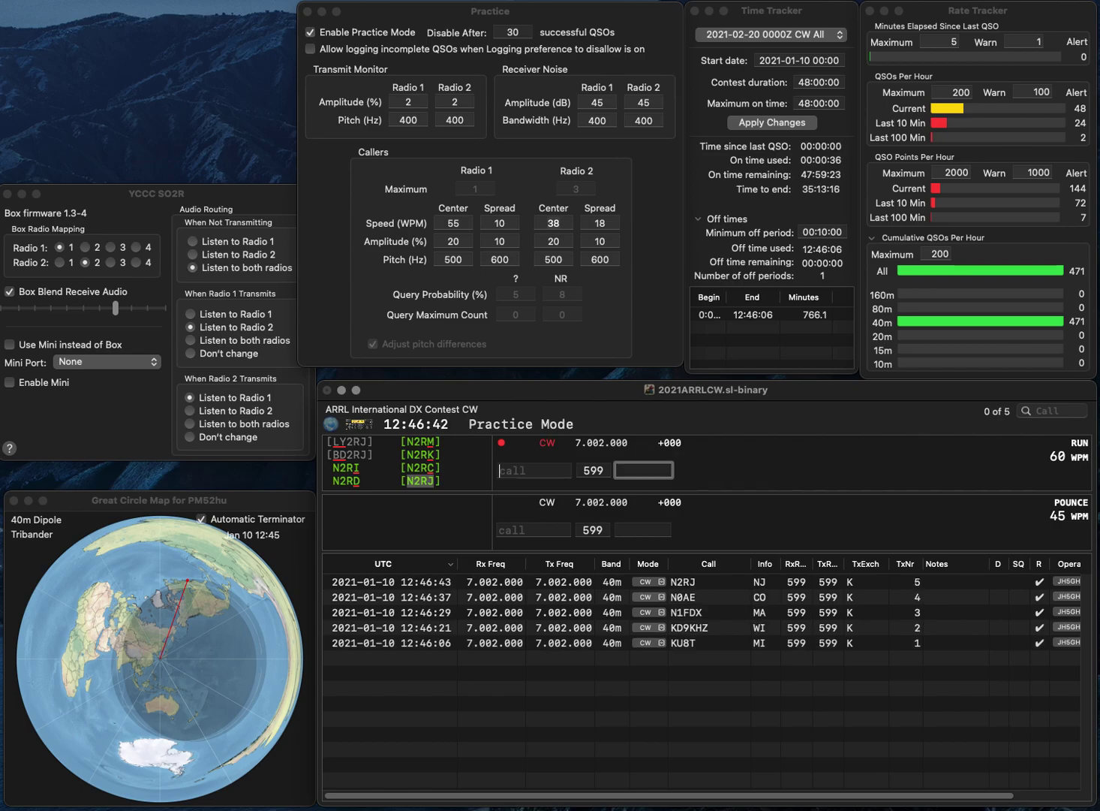
- Work station KE3I on the run radio and log the contact with received exchange PA
{"action": "type", "text": "KE3I"}
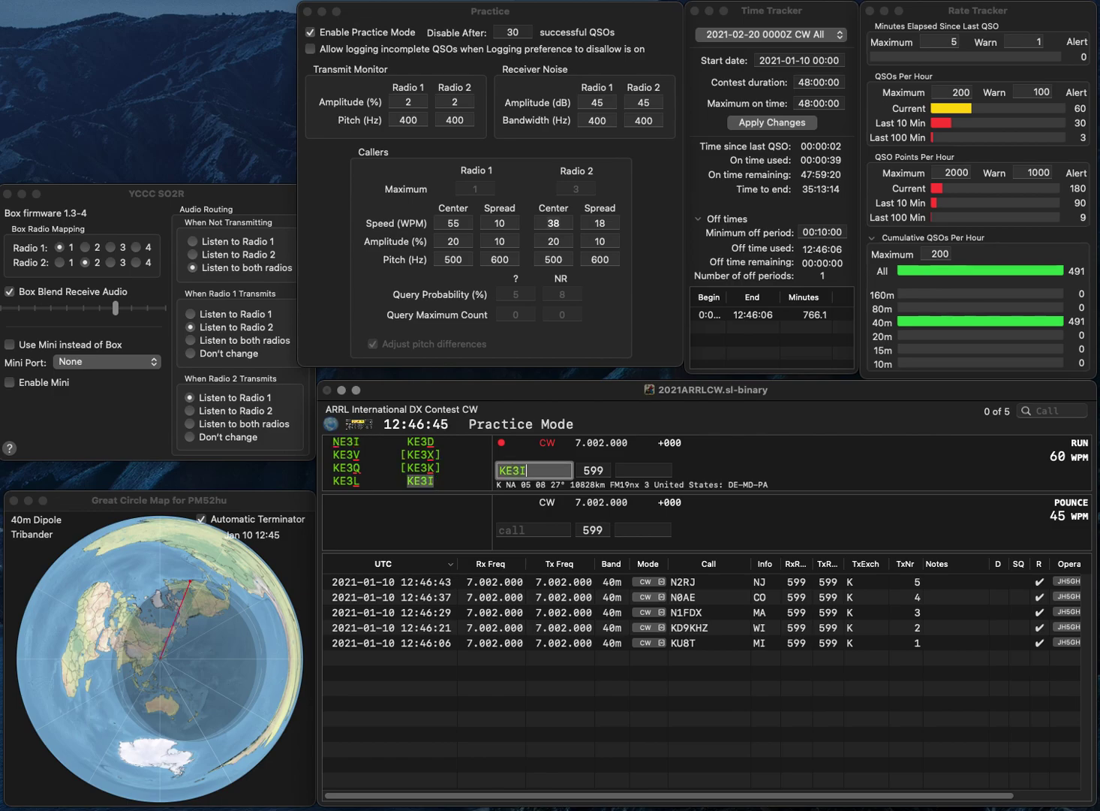
{"action": "key", "text": "Tab"}
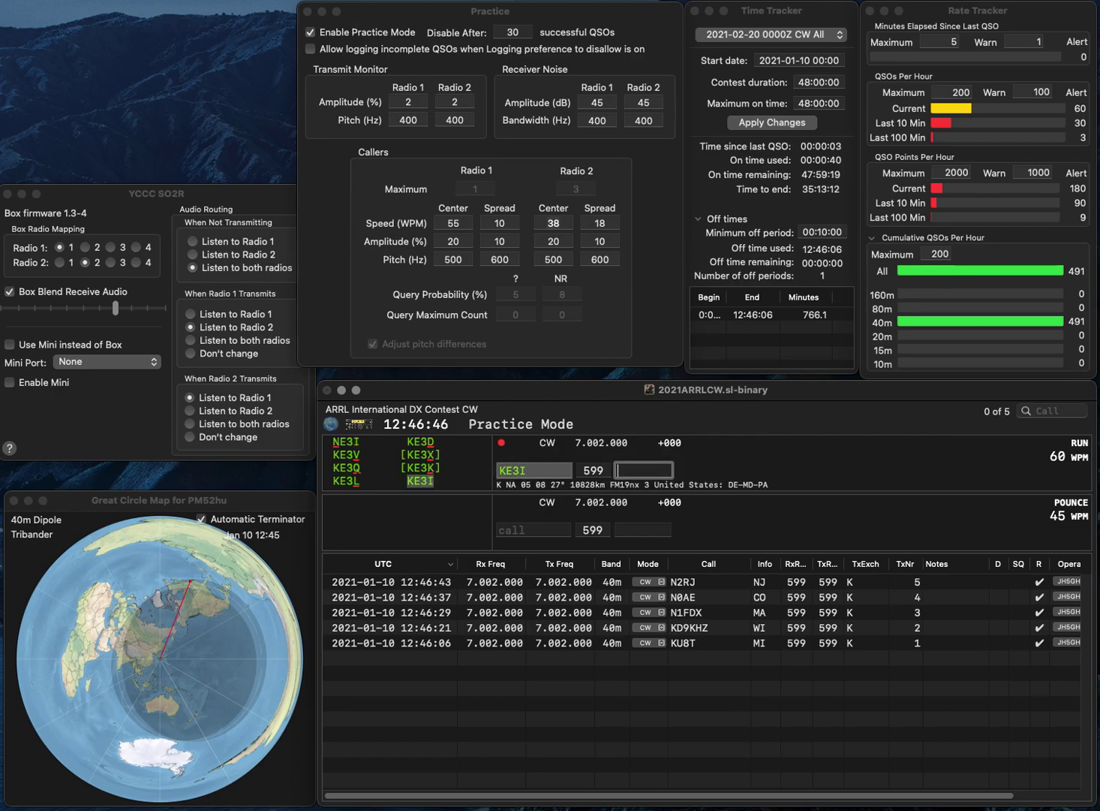
{"action": "type", "text": "WA"}
{"action": "key", "text": "Return"}
{"action": "type", "text": "N4M"}
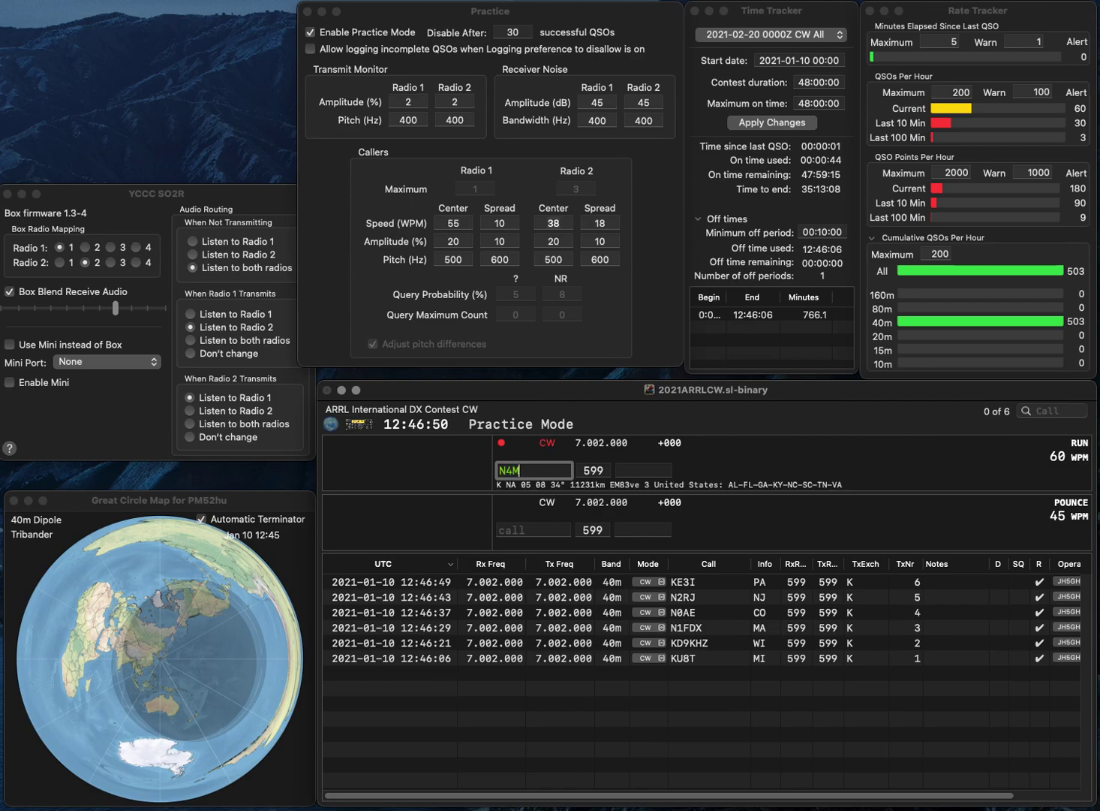
{"action": "type", "text": "IC"}
{"action": "key", "text": "Return"}
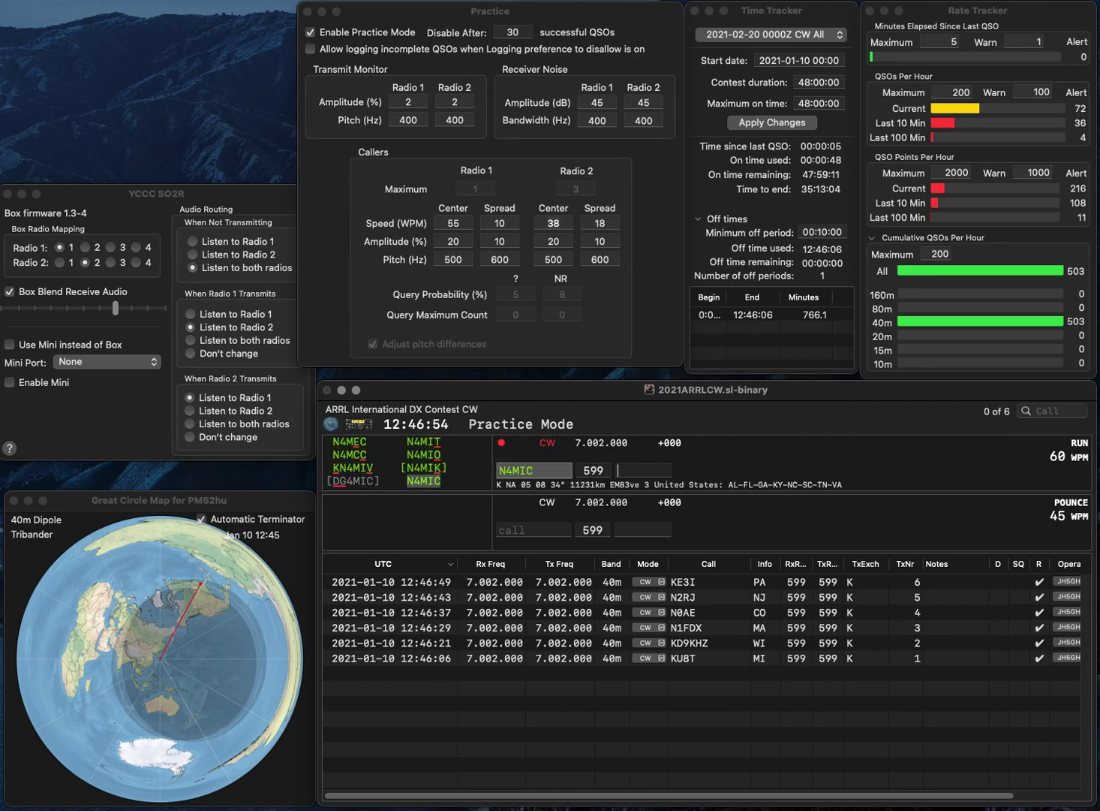
{"action": "type", "text": "FL"}
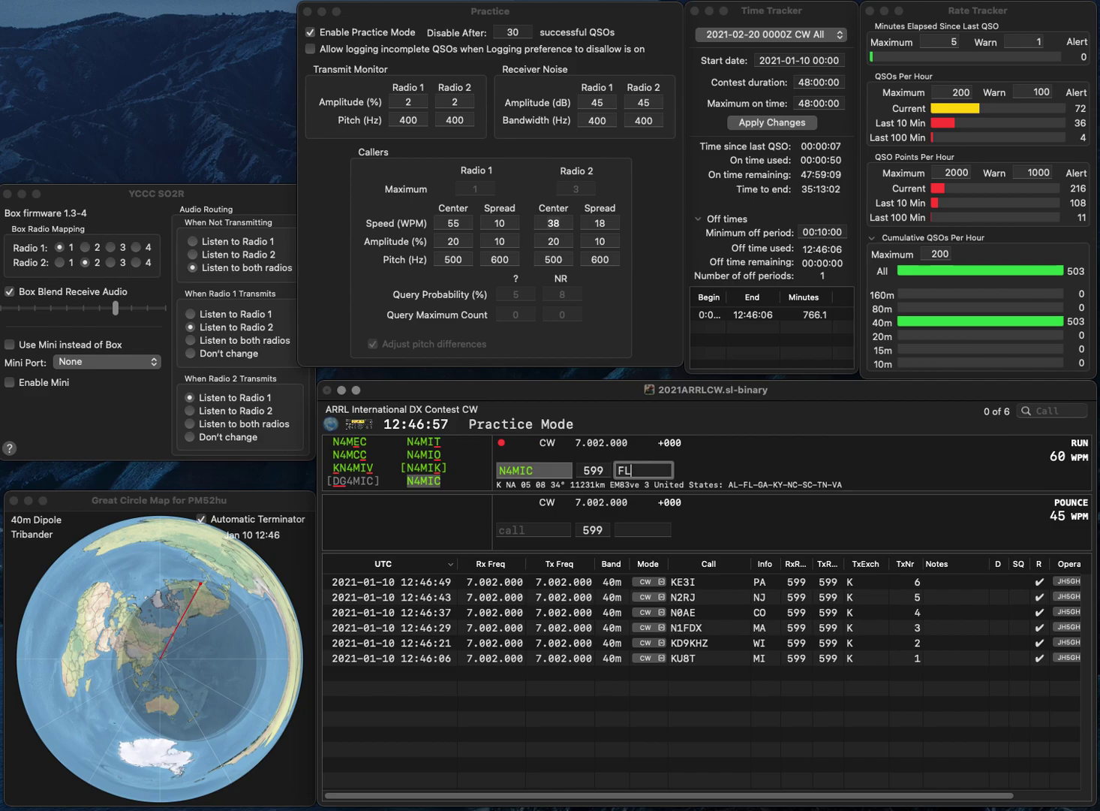
{"action": "key", "text": "Return"}
- Enter K9UC as the run radio's call sign, correcting it as copied, and log the contact with received exchange WI
{"action": "type", "text": "K8UC"}
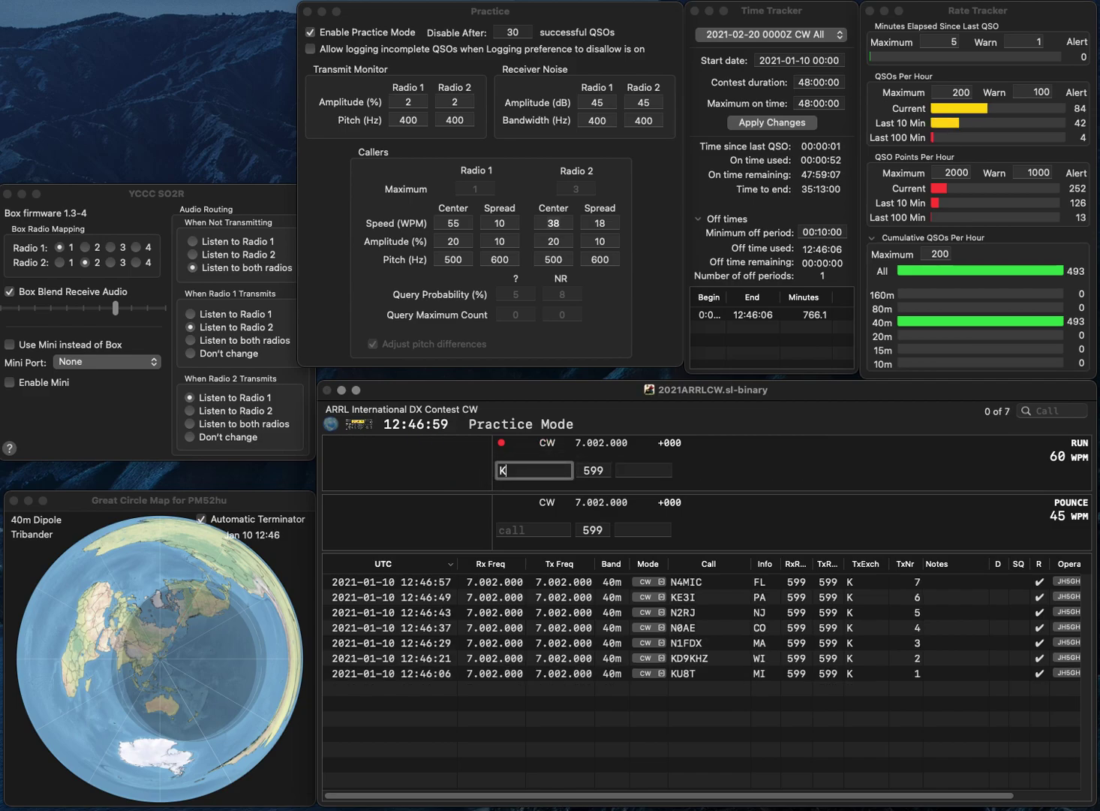
{"action": "key", "text": "BackSpace"}
{"action": "key", "text": "BackSpace"}
{"action": "type", "text": "U"}
{"action": "key", "text": "BackSpace"}
{"action": "key", "text": "BackSpace"}
{"action": "type", "text": "9UC"}
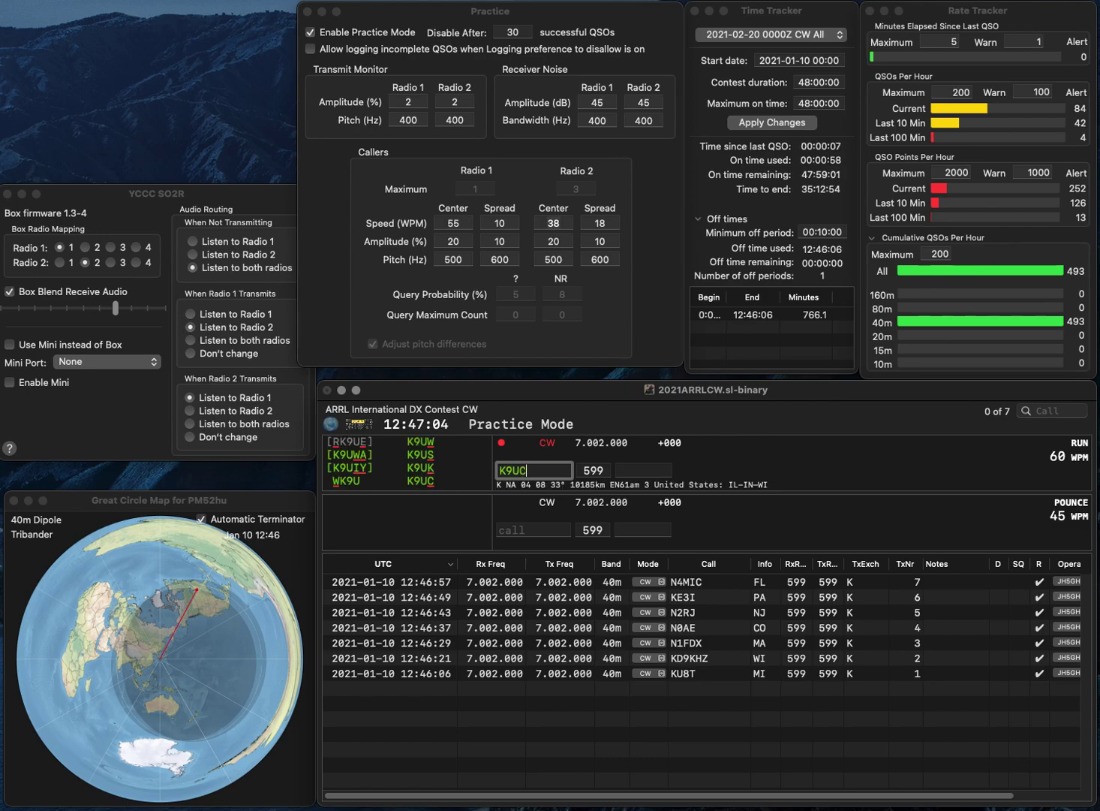
{"action": "key", "text": "Return"}
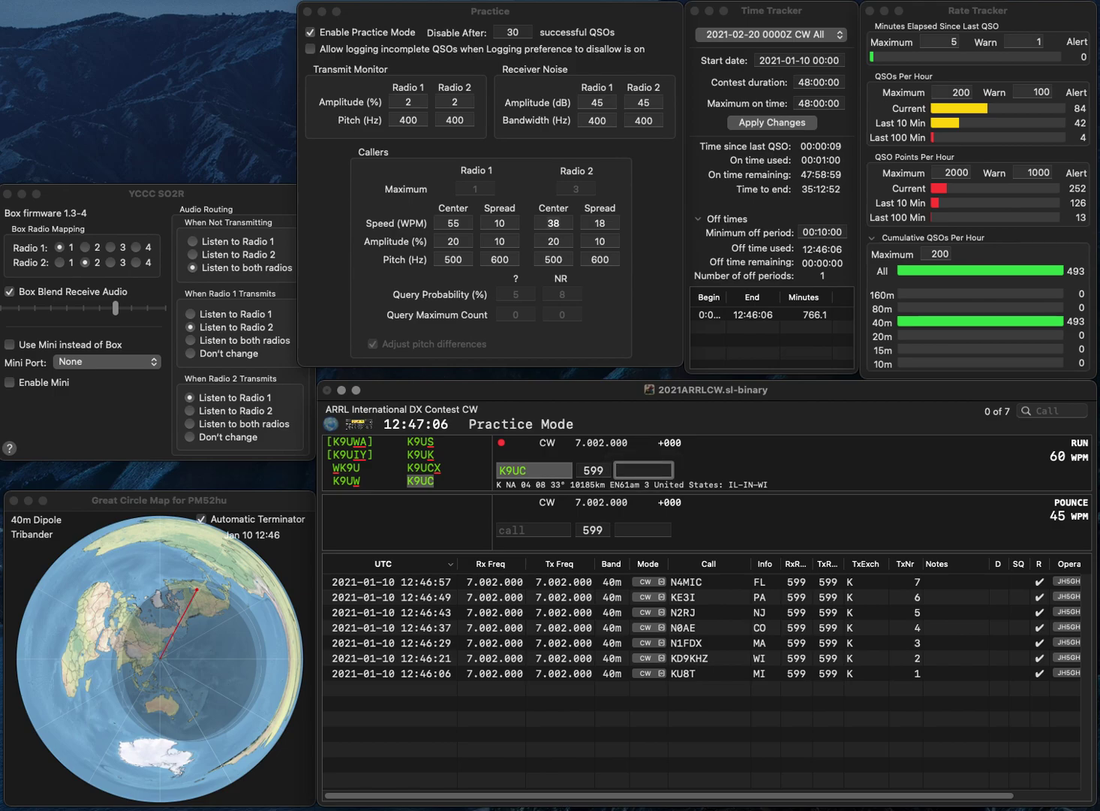
{"action": "type", "text": "WI"}
{"action": "key", "text": "Return"}
{"action": "type", "text": "K6"}
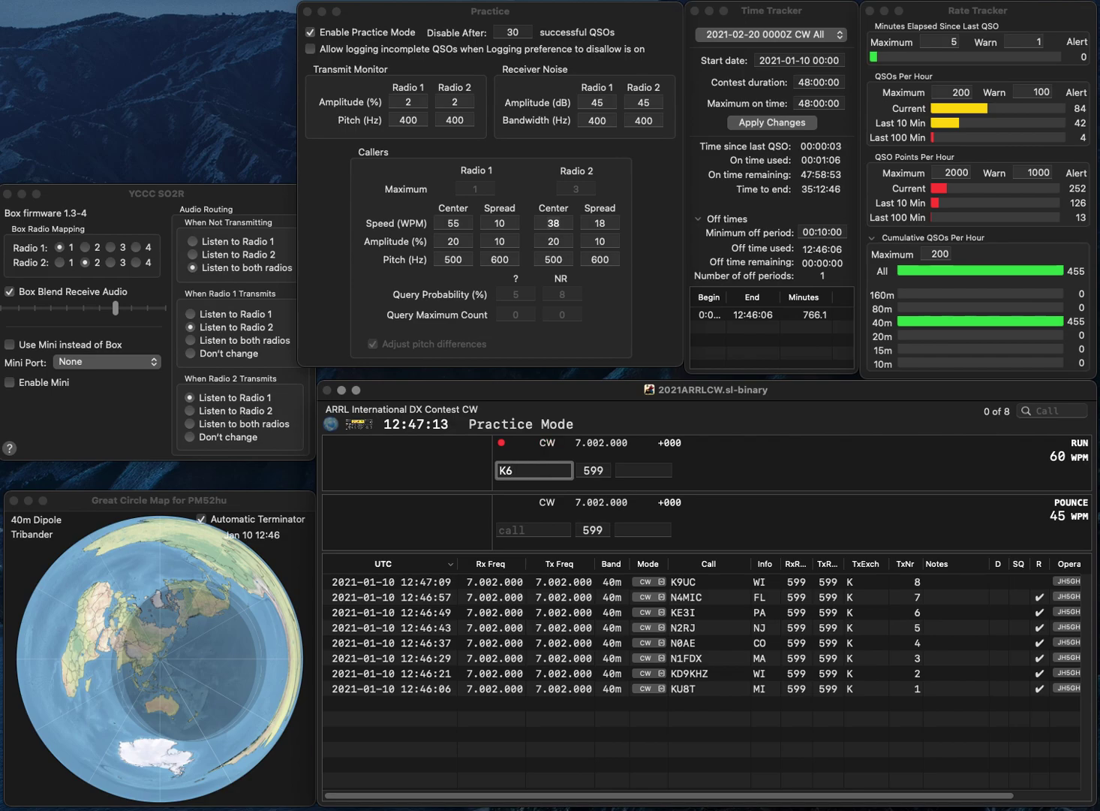
{"action": "type", "text": "GFJ"}
{"action": "key", "text": "space"}
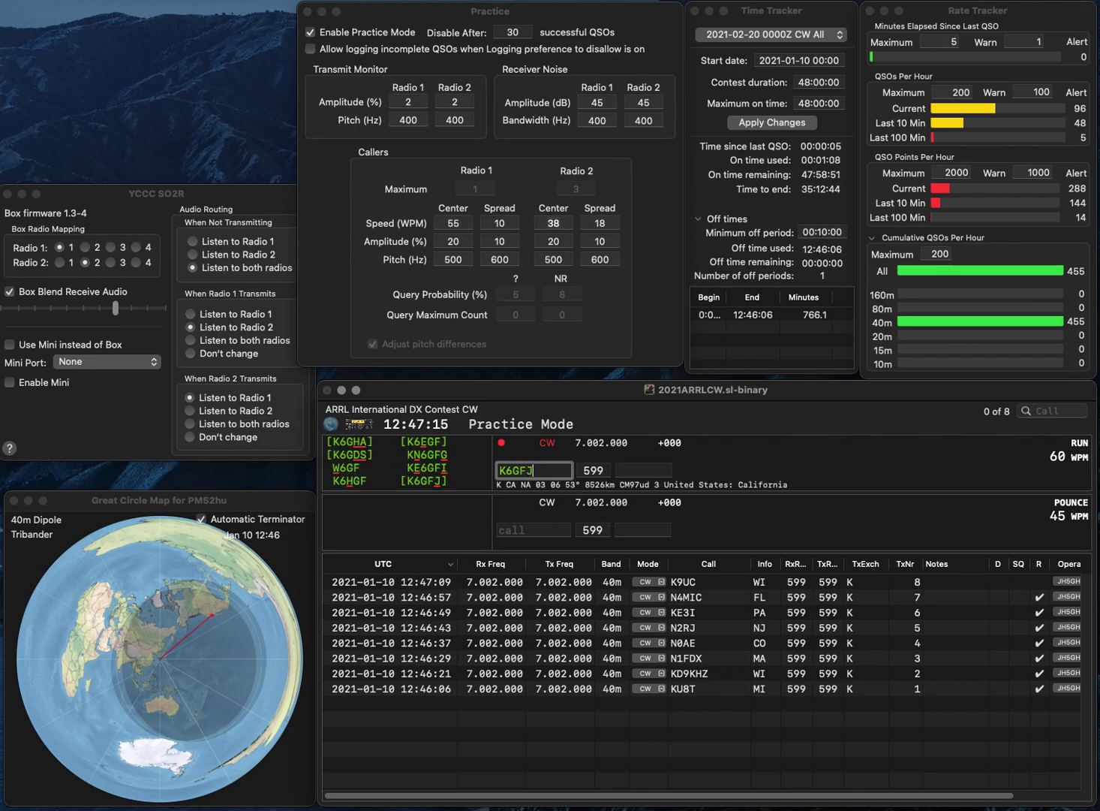
{"action": "type", "text": "CA"}
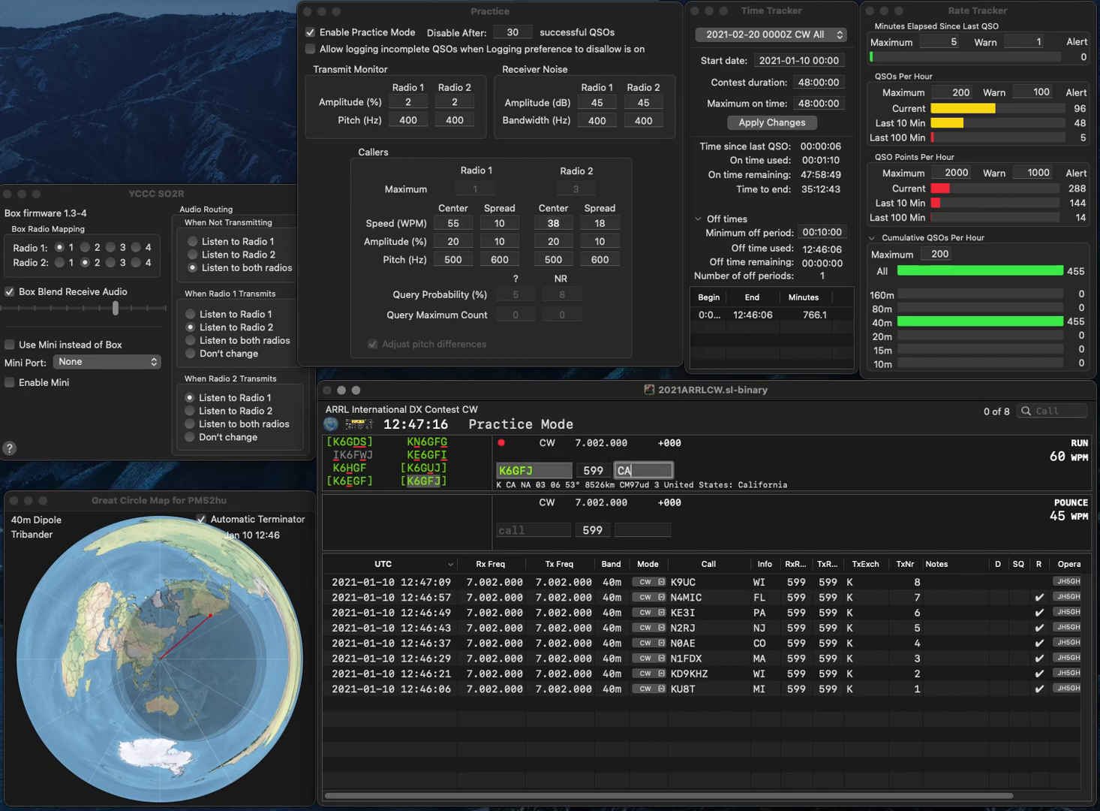
{"action": "key", "text": "Return"}
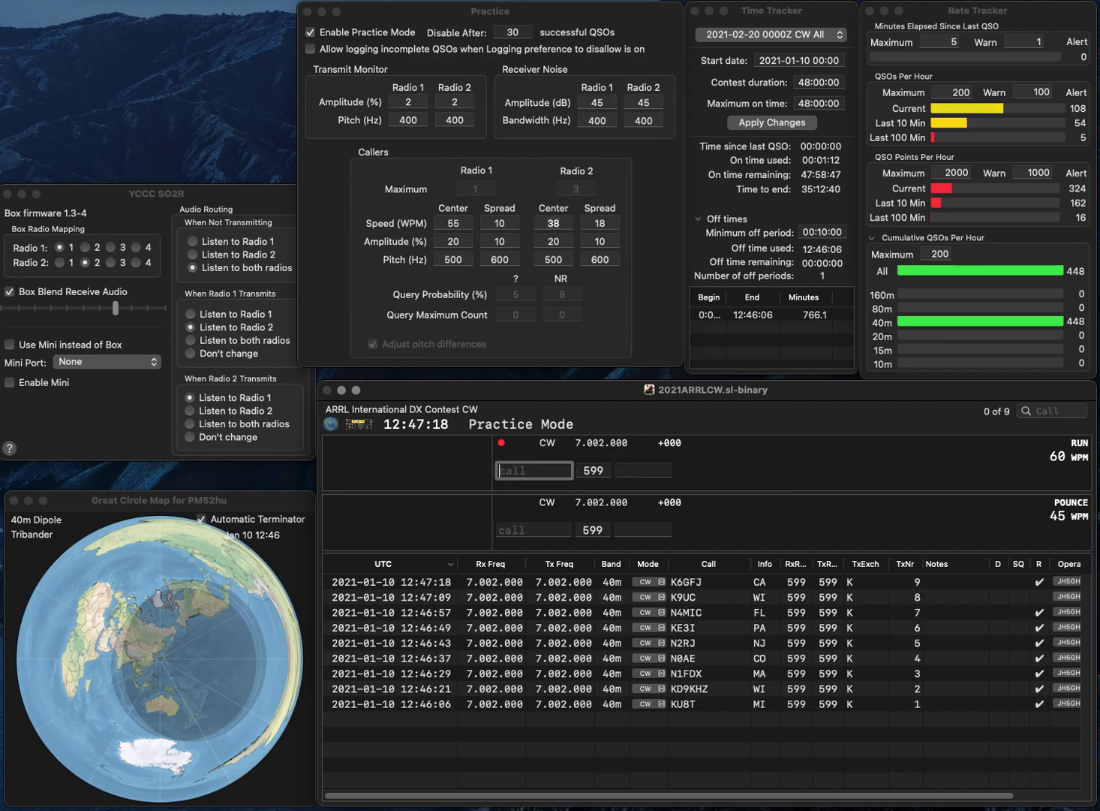
- Work station WU9W on the run radio and log the contact with received exchange WI
{"action": "type", "text": "WU9W"}
{"action": "key", "text": "Tab"}
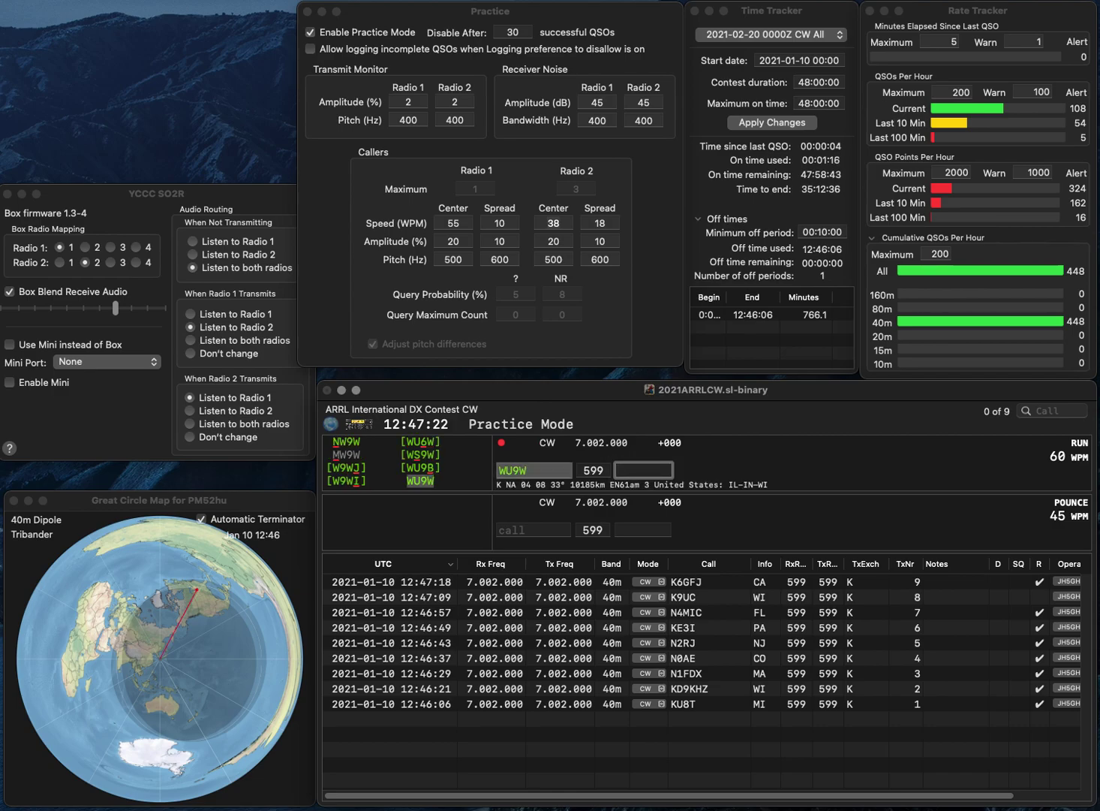
{"action": "type", "text": "WI"}
{"action": "key", "text": "Return"}
- Work station N4LT on the run radio and log the contact with received exchange SC
{"action": "type", "text": "N4LT"}
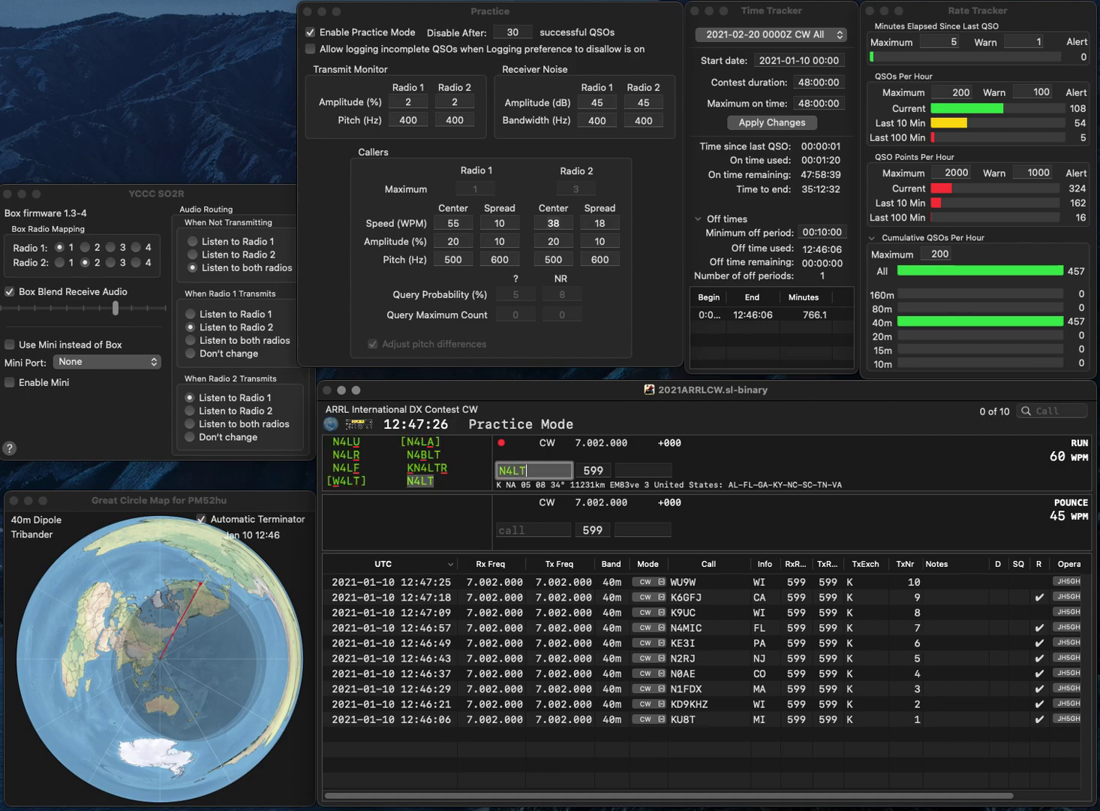
{"action": "key", "text": "Return"}
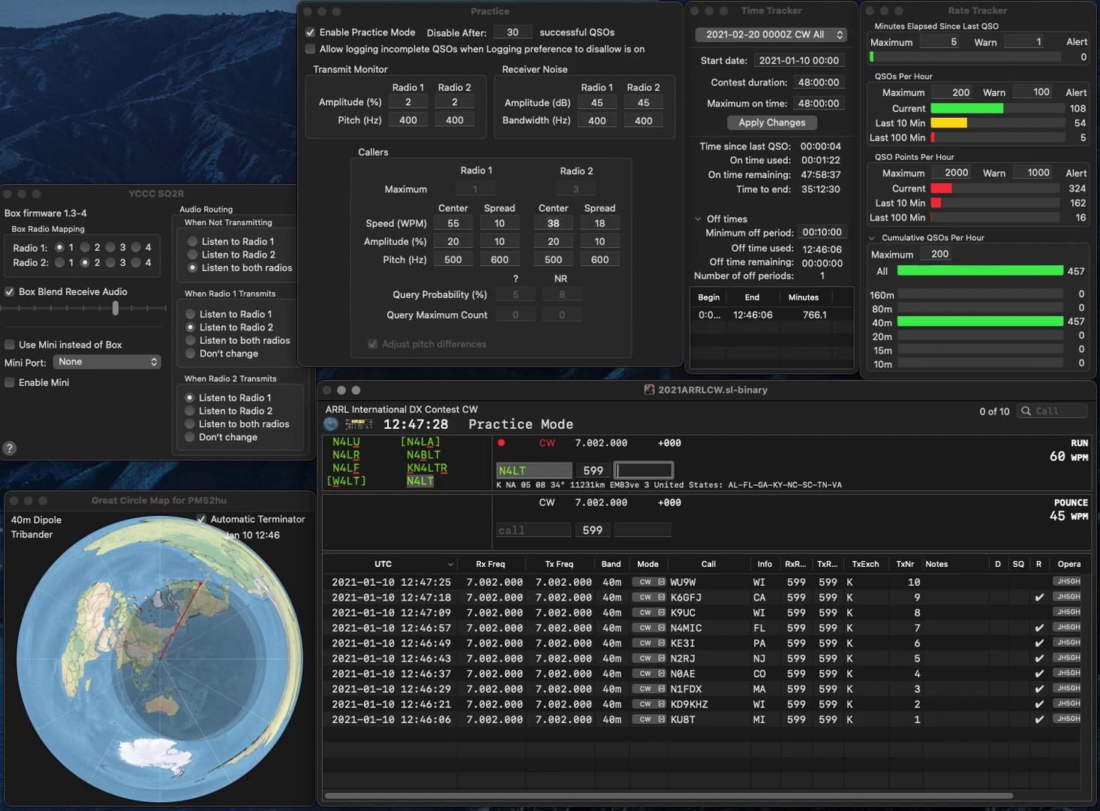
{"action": "type", "text": "SC"}
{"action": "key", "text": "Return"}
- Work station W9RM on the run radio and log the contact with received exchange CO
{"action": "type", "text": "W9RM"}
{"action": "key", "text": "Return"}
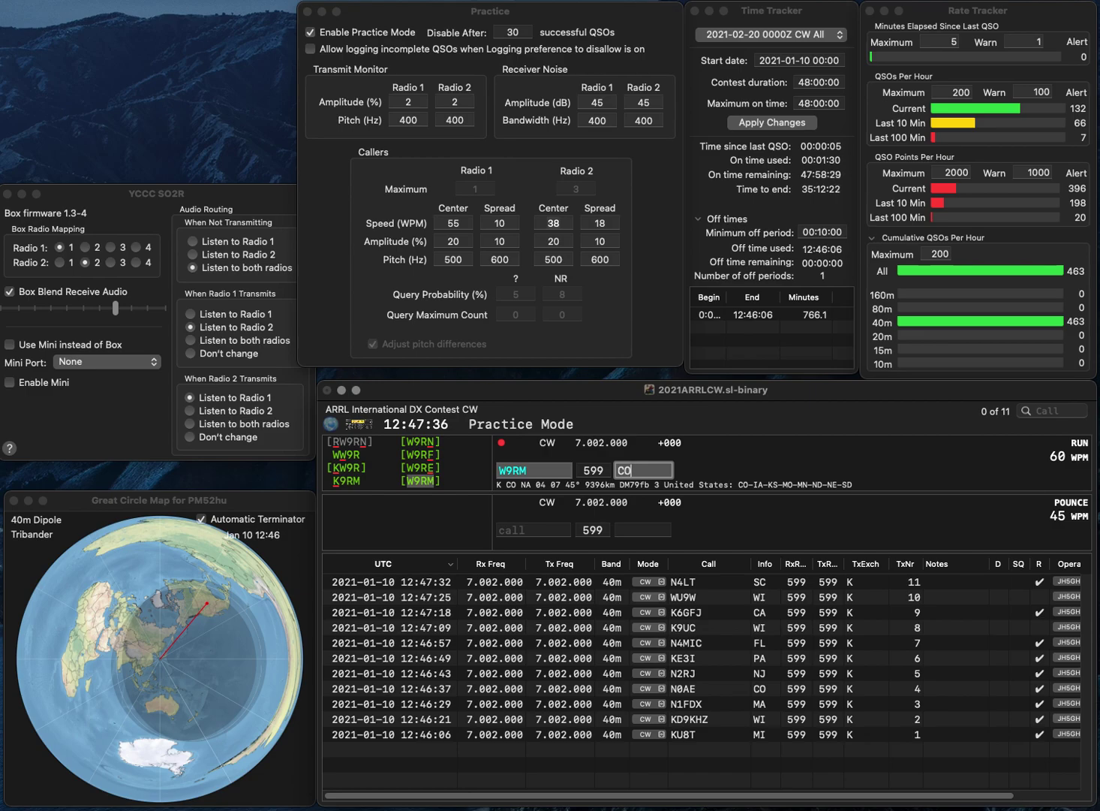
{"action": "key", "text": "Return"}
- Enter VE7BC as the run radio's call sign, correcting its suffix, and log the contact with received exchange BC
{"action": "type", "text": "VE"}
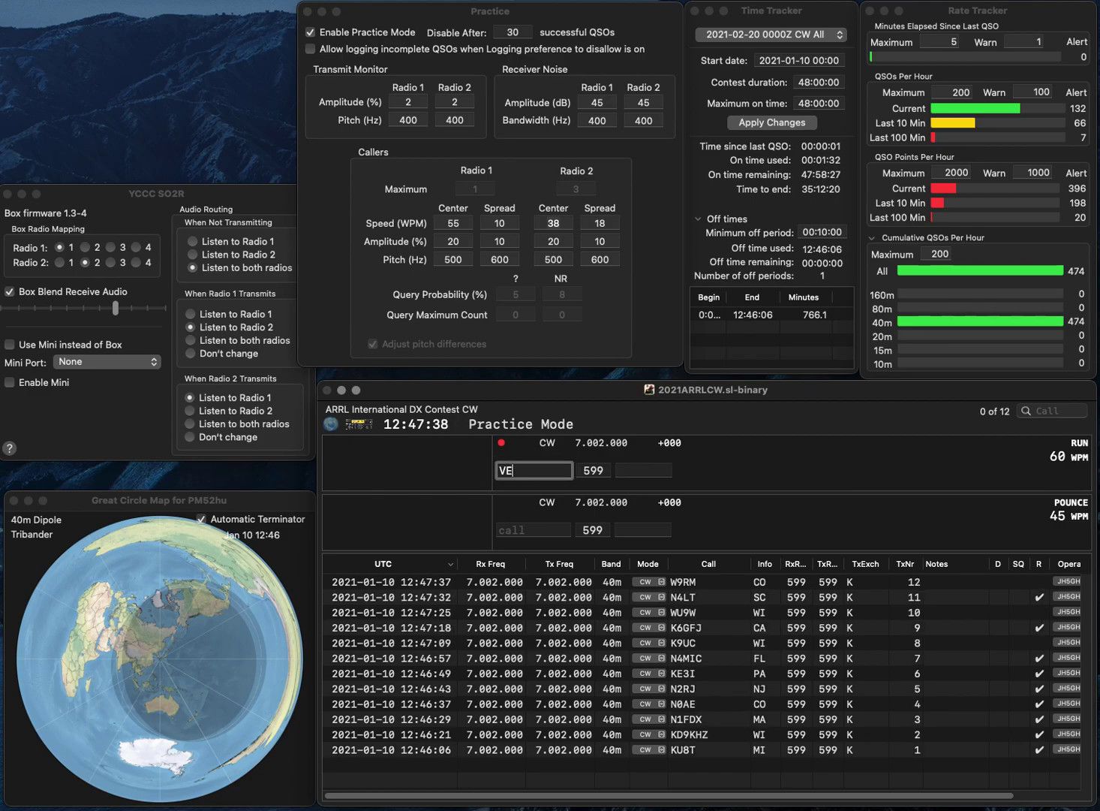
{"action": "type", "text": "7DC"}
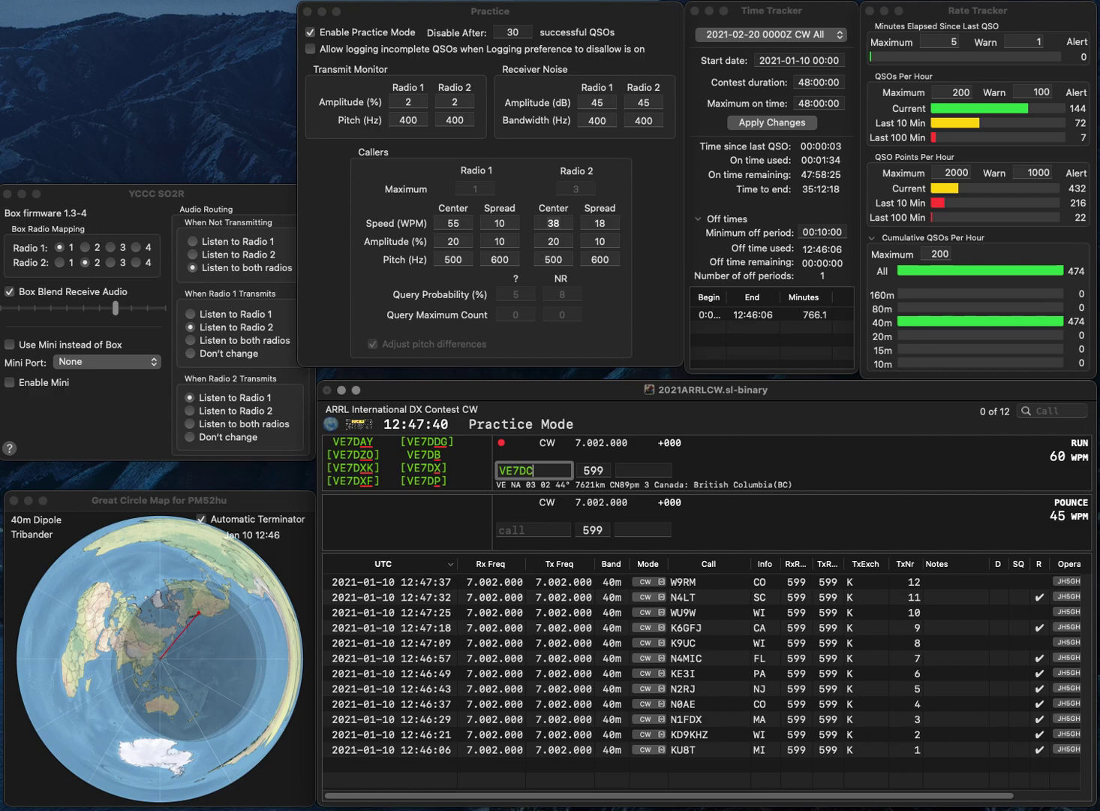
{"action": "key", "text": "BackSpace"}
{"action": "key", "text": "BackSpace"}
{"action": "type", "text": "BC"}
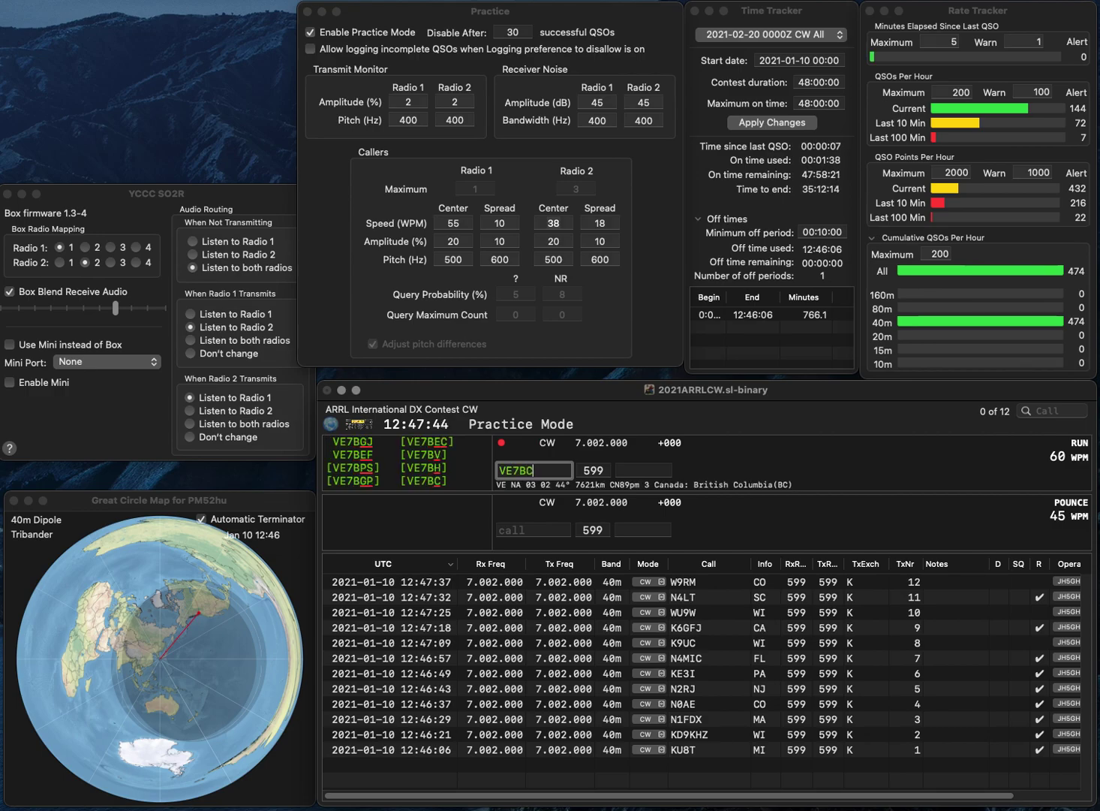
{"action": "key", "text": "Return"}
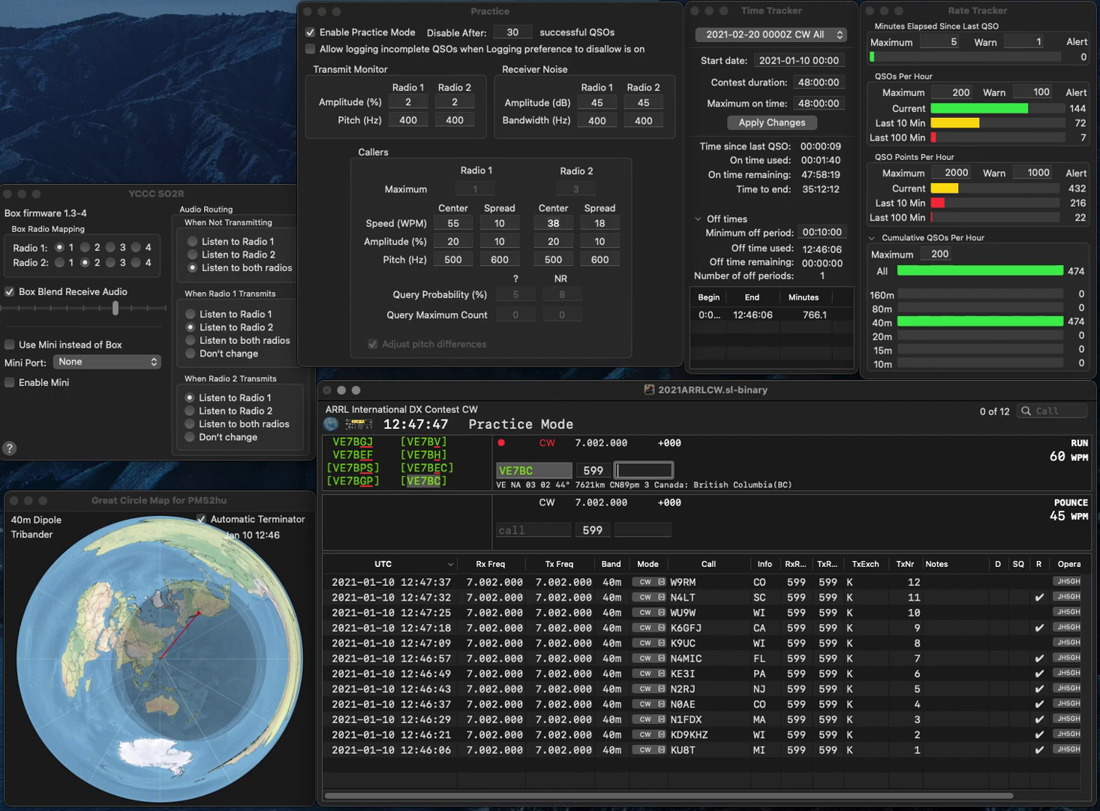
{"action": "type", "text": "BC"}
{"action": "key", "text": "Return"}
{"action": "type", "text": "W9EW"}
{"action": "key", "text": "Return"}
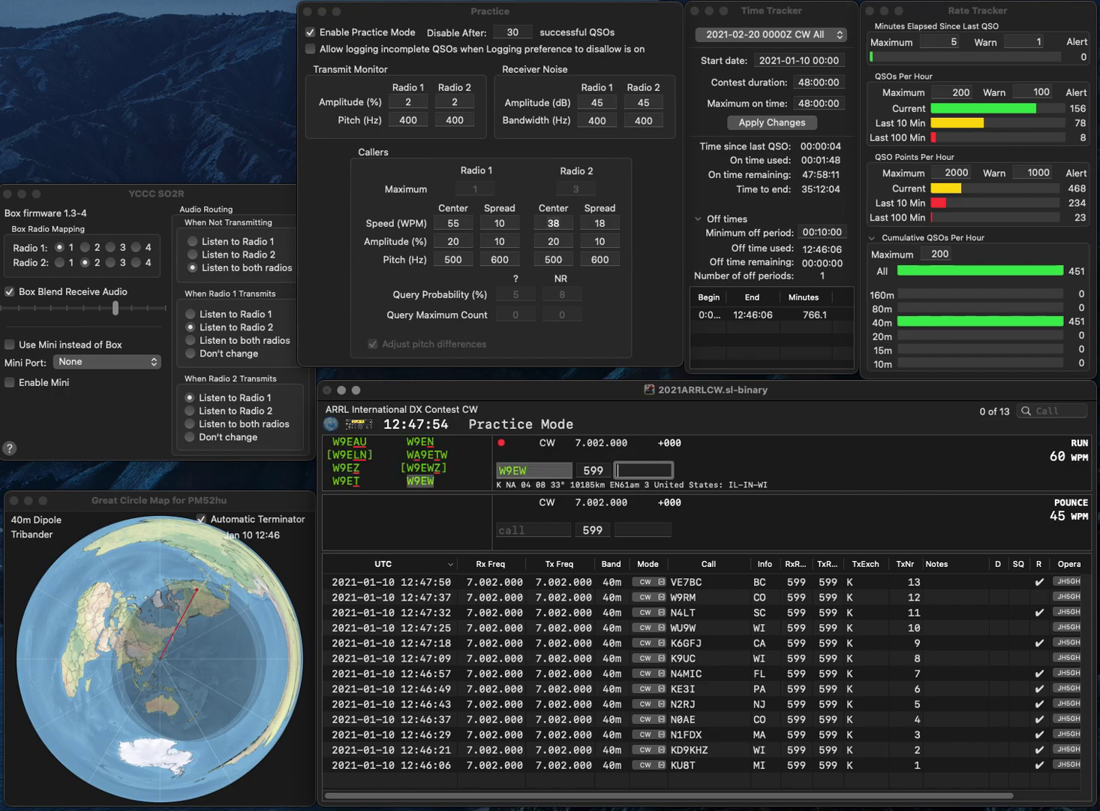
{"action": "type", "text": "WI"}
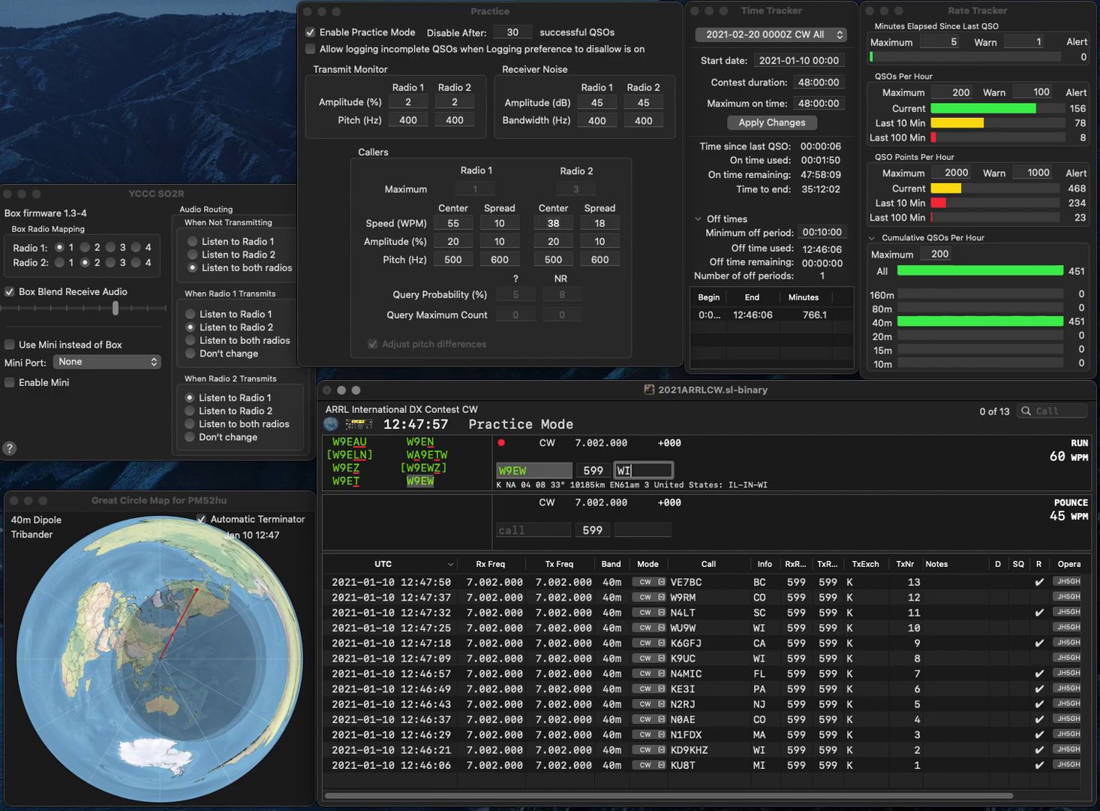
{"action": "key", "text": "Return"}
{"action": "type", "text": "KB"}
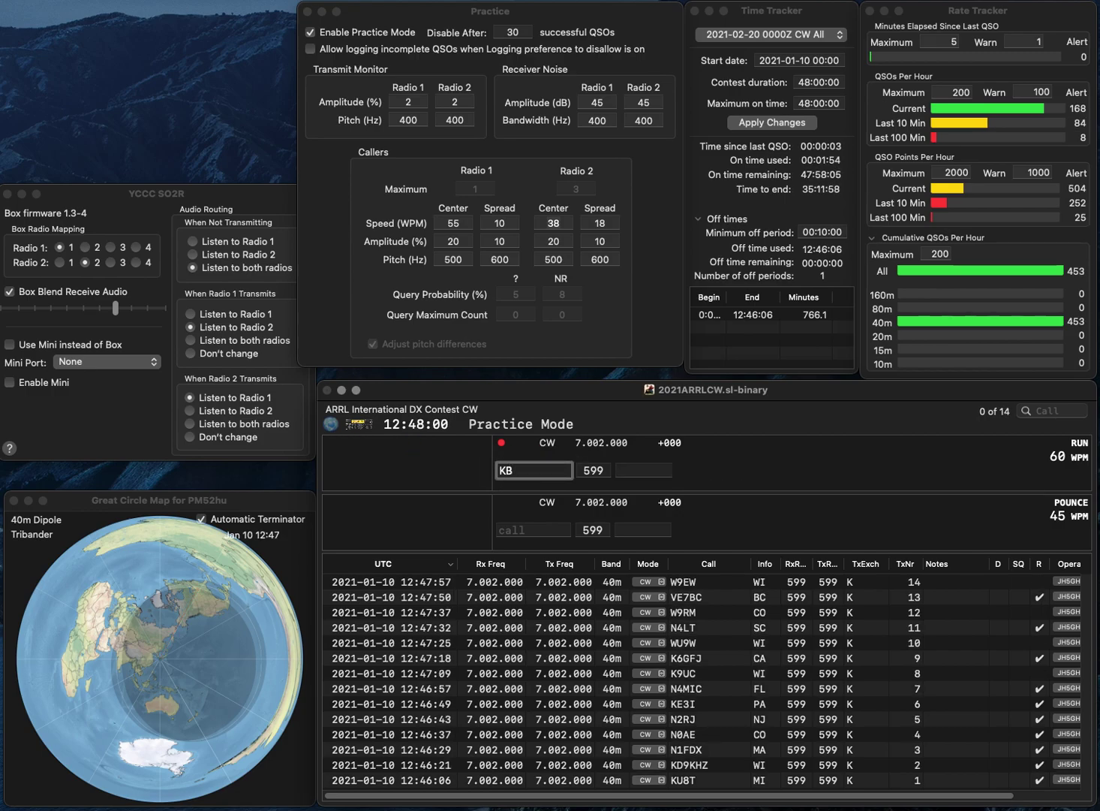
{"action": "type", "text": "7"}
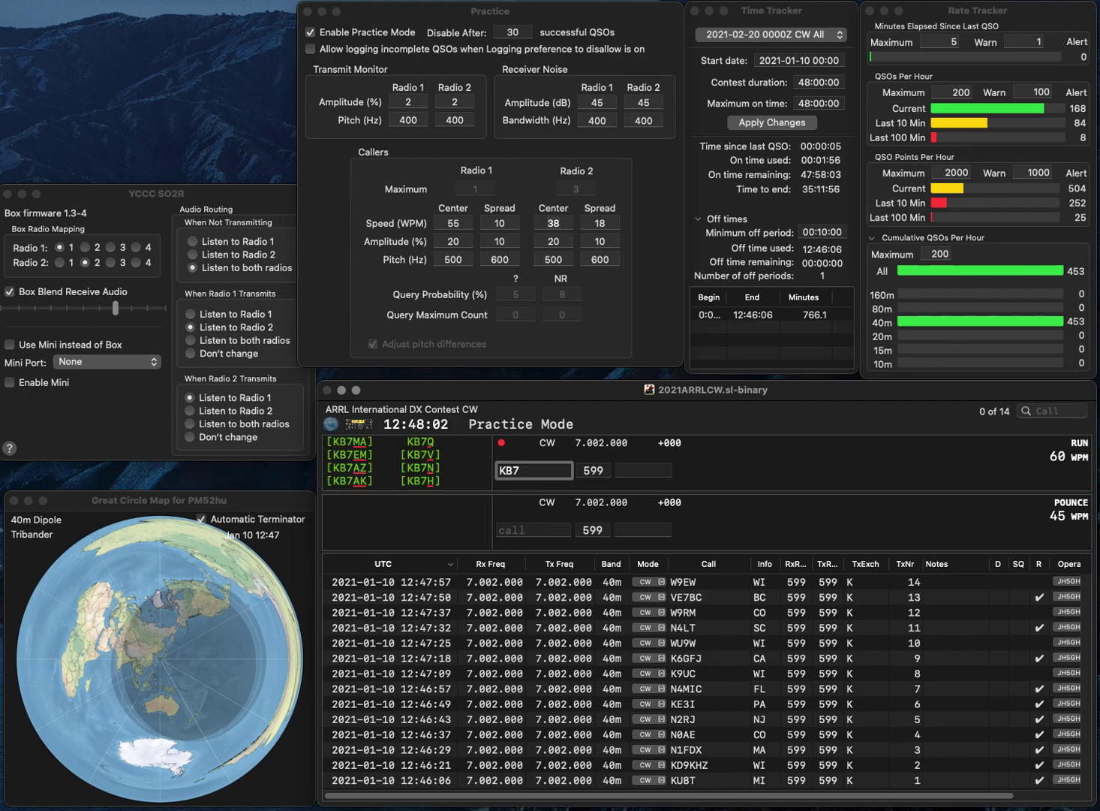
{"action": "type", "text": "WK"}
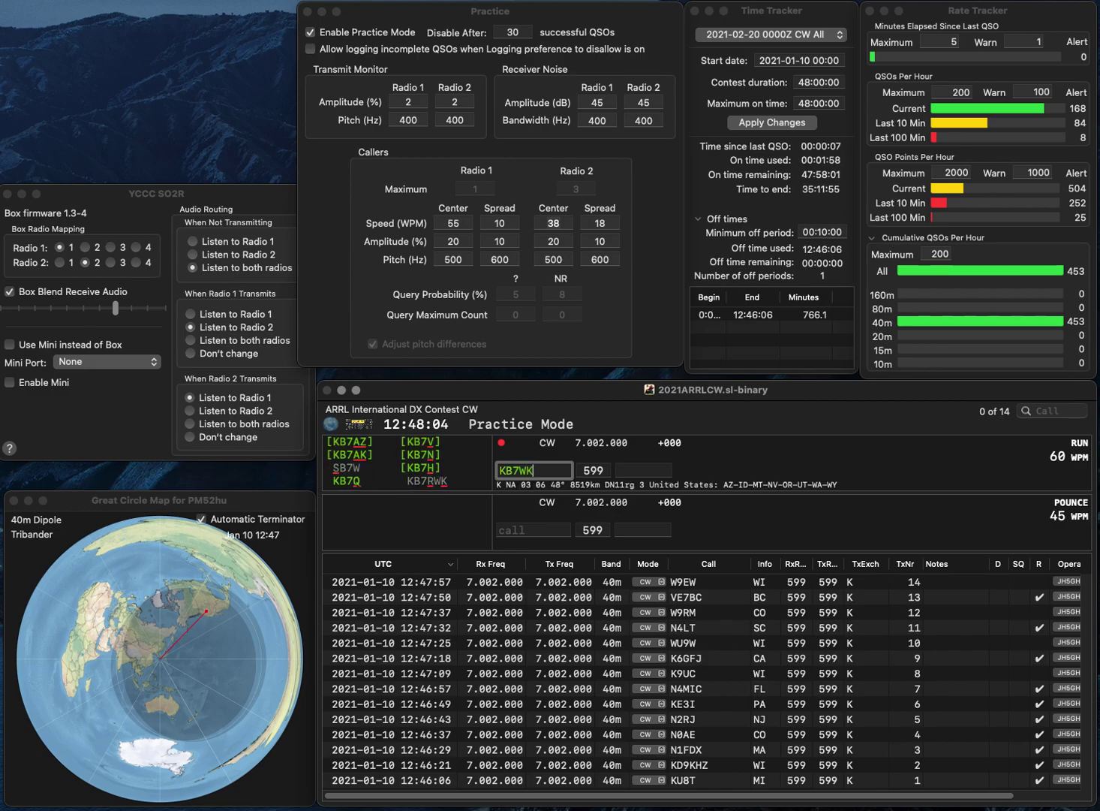
{"action": "type", "text": "C"}
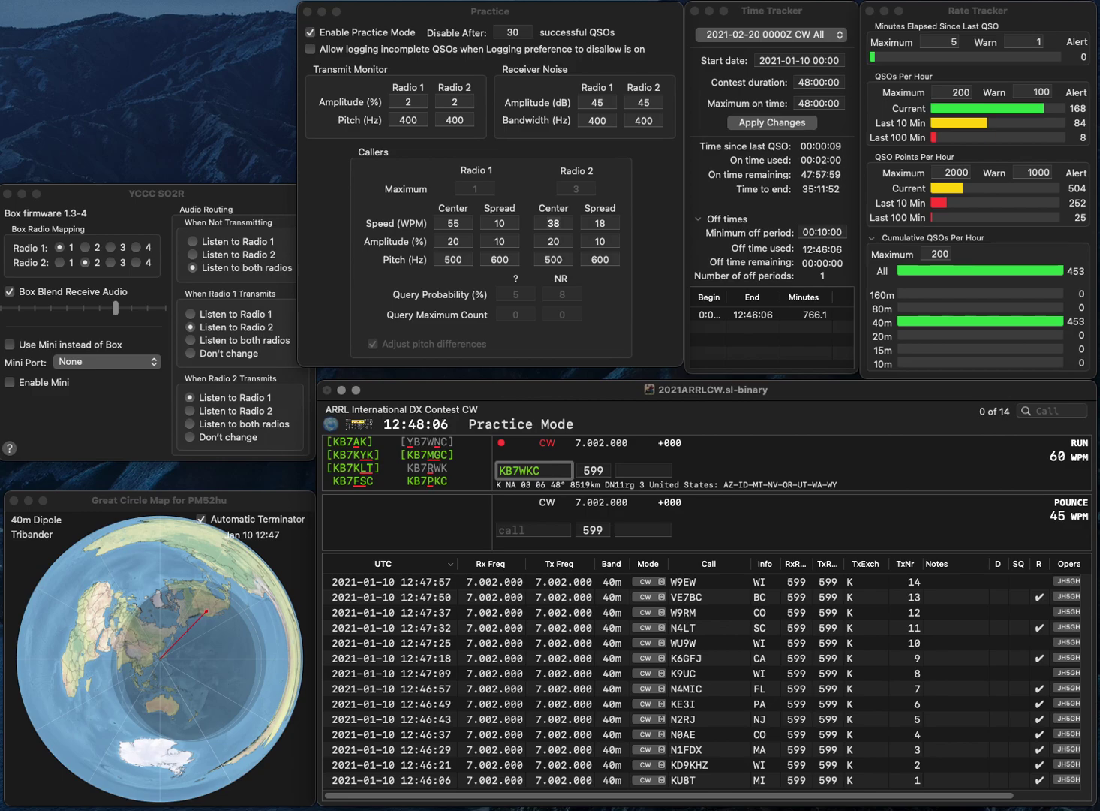
{"action": "key", "text": "BackSpace"}
{"action": "key", "text": "BackSpace"}
{"action": "key", "text": "BackSpace"}
{"action": "type", "text": "PKC"}
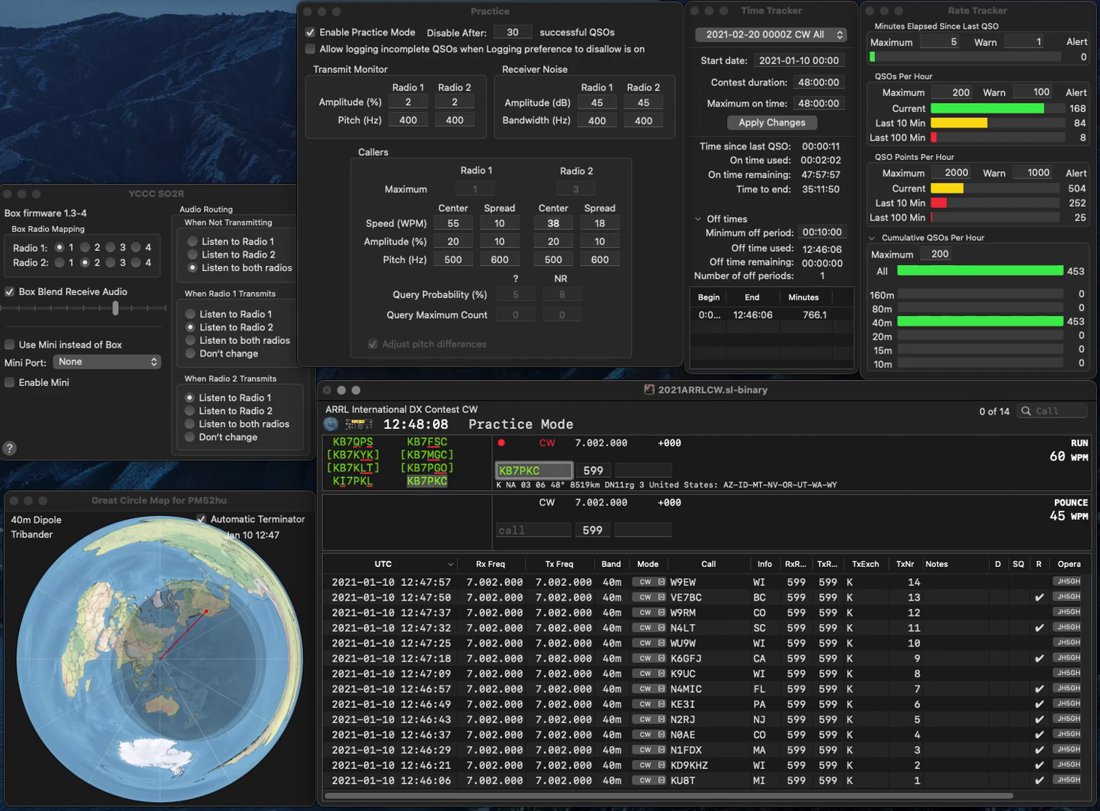
{"action": "key", "text": "Return"}
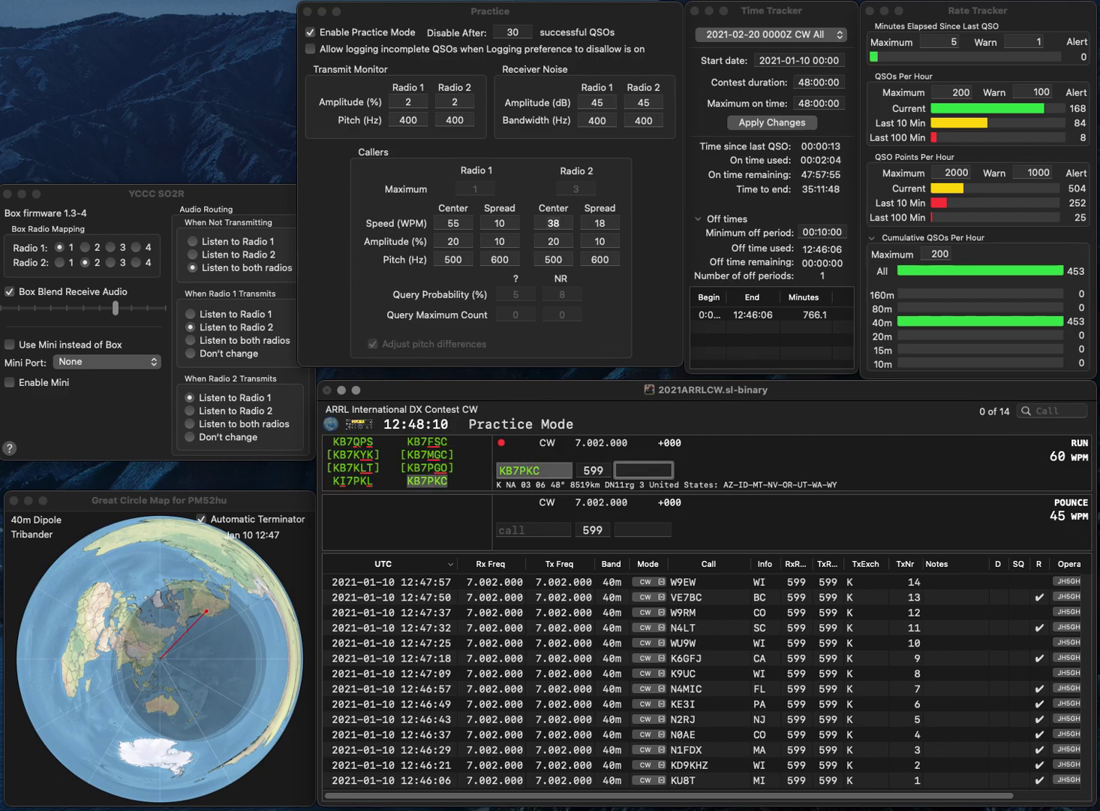
{"action": "type", "text": "AX"}
{"action": "key", "text": "Return"}
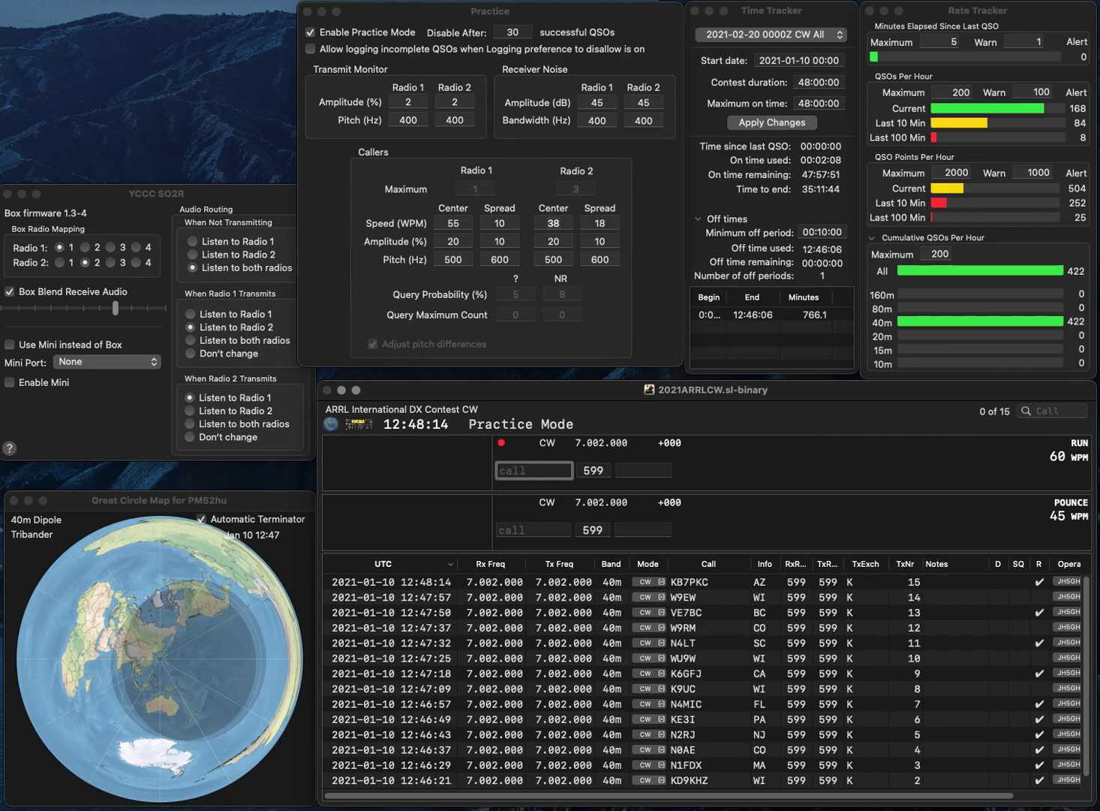
{"action": "type", "text": "N3"}
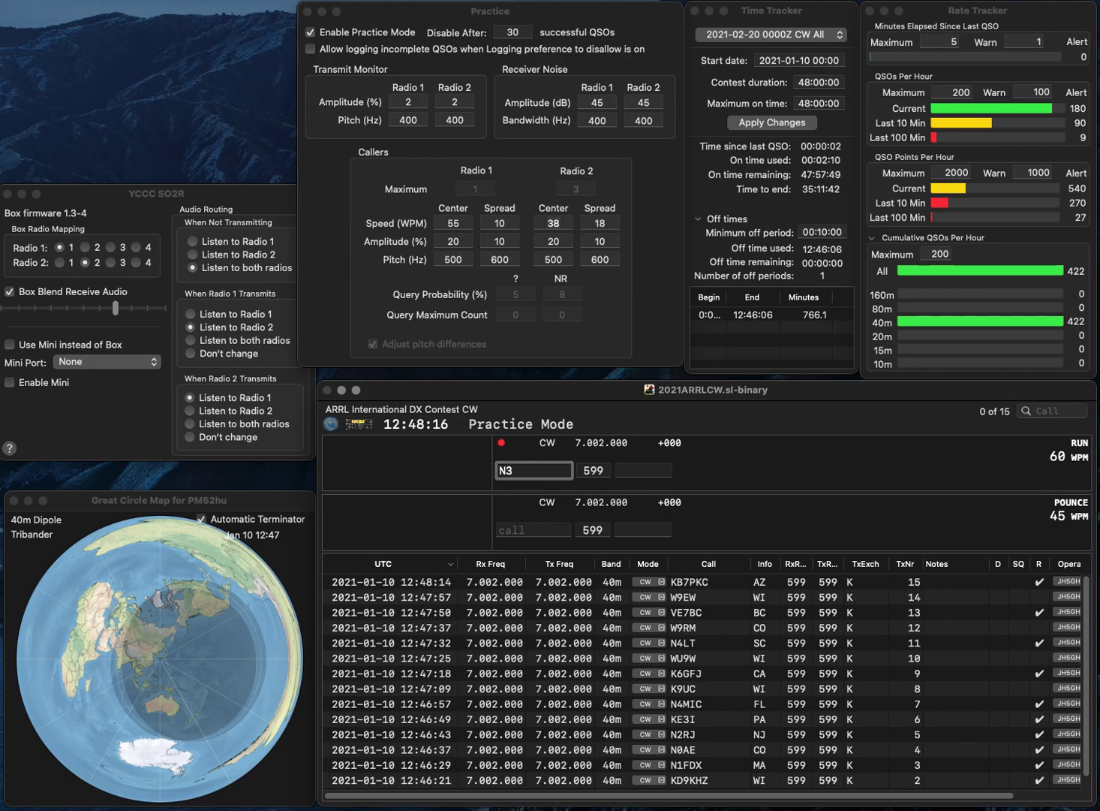
{"action": "type", "text": "KH"}
{"action": "key", "text": "BackSpace"}
{"action": "type", "text": "N3KSN"}
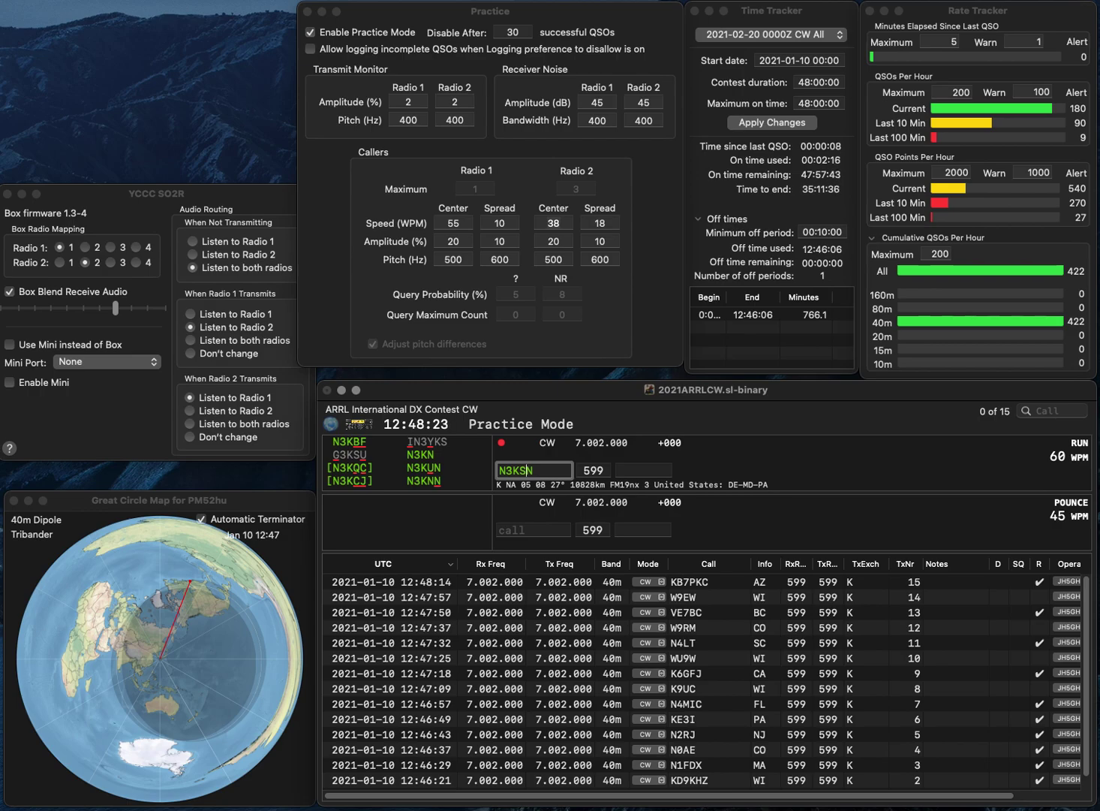
{"action": "key", "text": "BackSpace"}
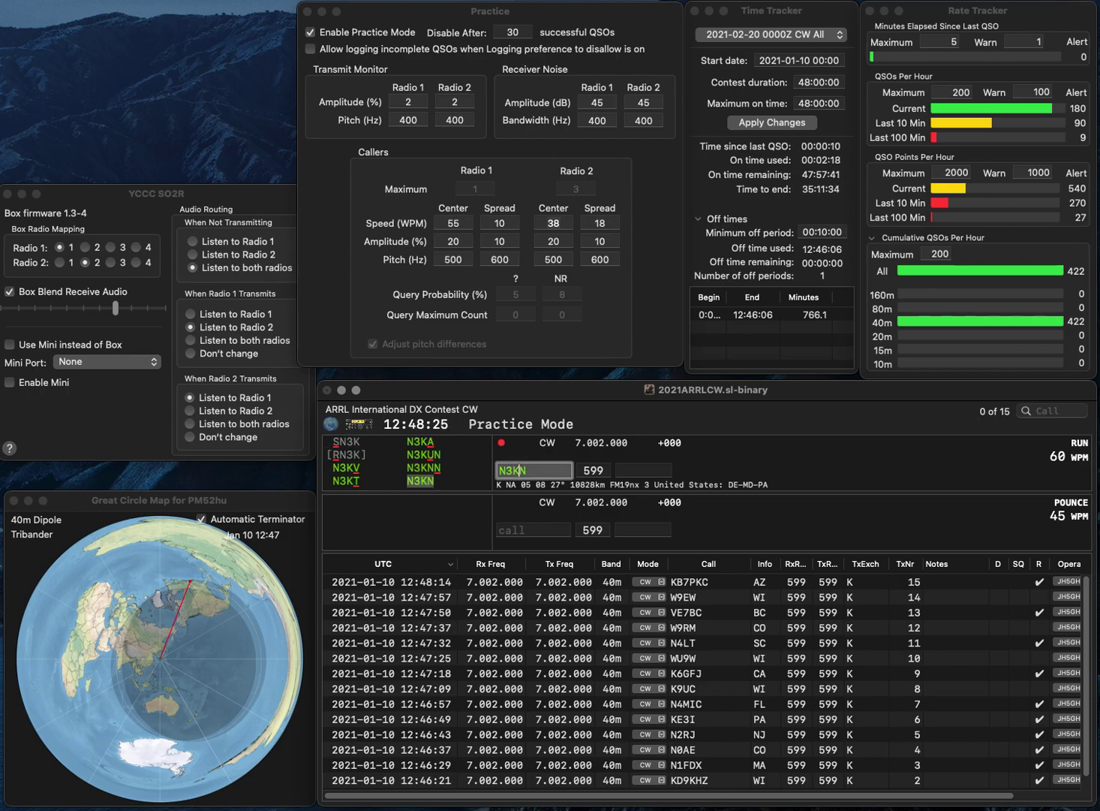
{"action": "key", "text": "BackSpace"}
{"action": "type", "text": "XU"}
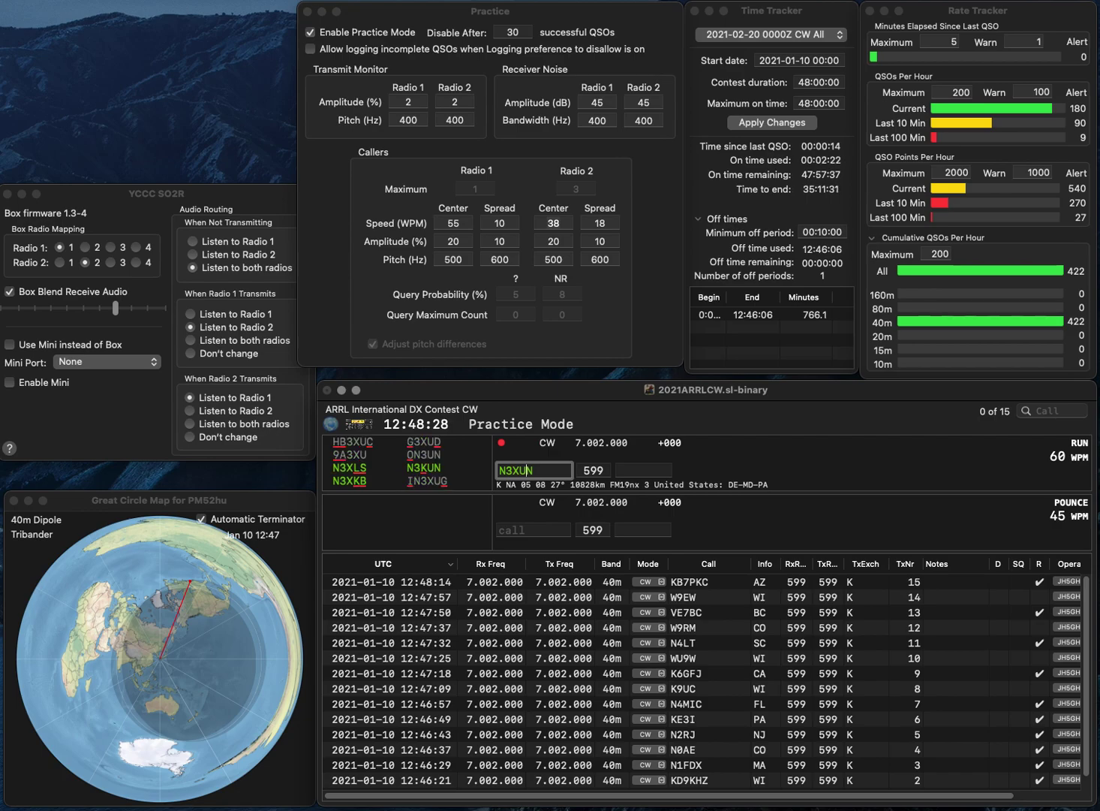
{"action": "key", "text": "Left"}
{"action": "key", "text": "BackSpace"}
{"action": "type", "text": "K"}
{"action": "key", "text": "Return"}
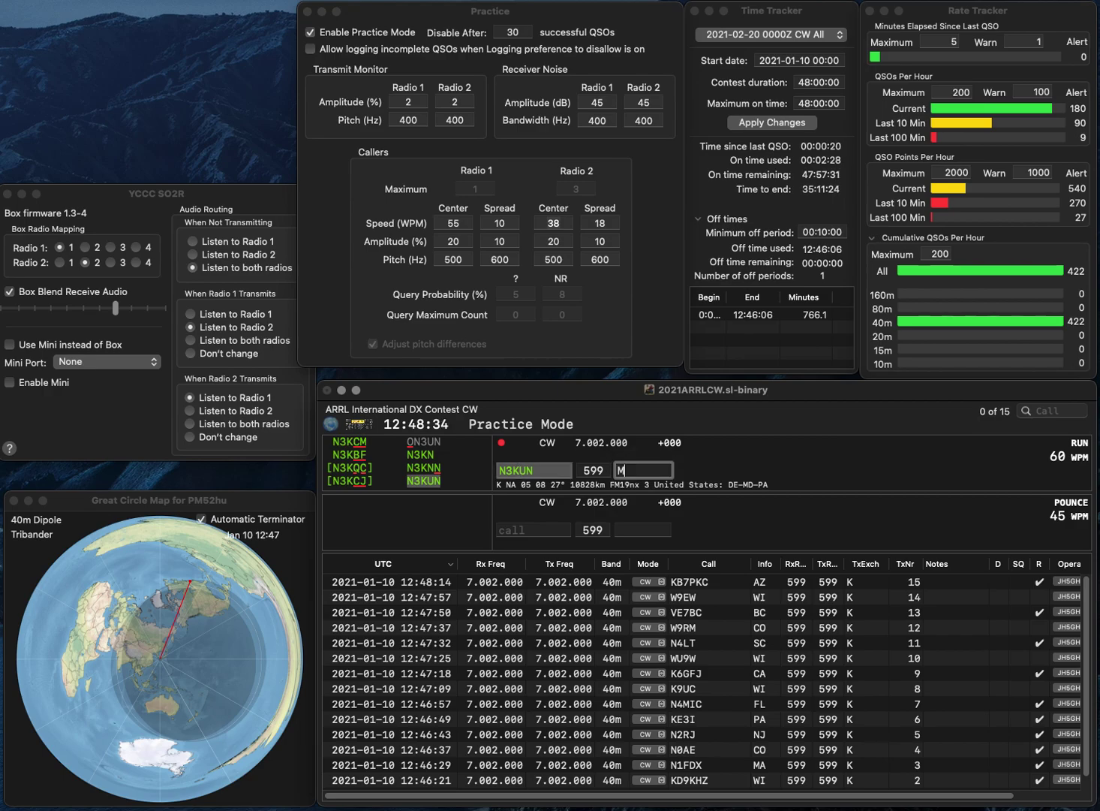
{"action": "key", "text": "Return"}
- Enter AF3D as the run radio's call sign, correcting its last letter, and log the contact with received exchange MD
{"action": "type", "text": "AF3B"}
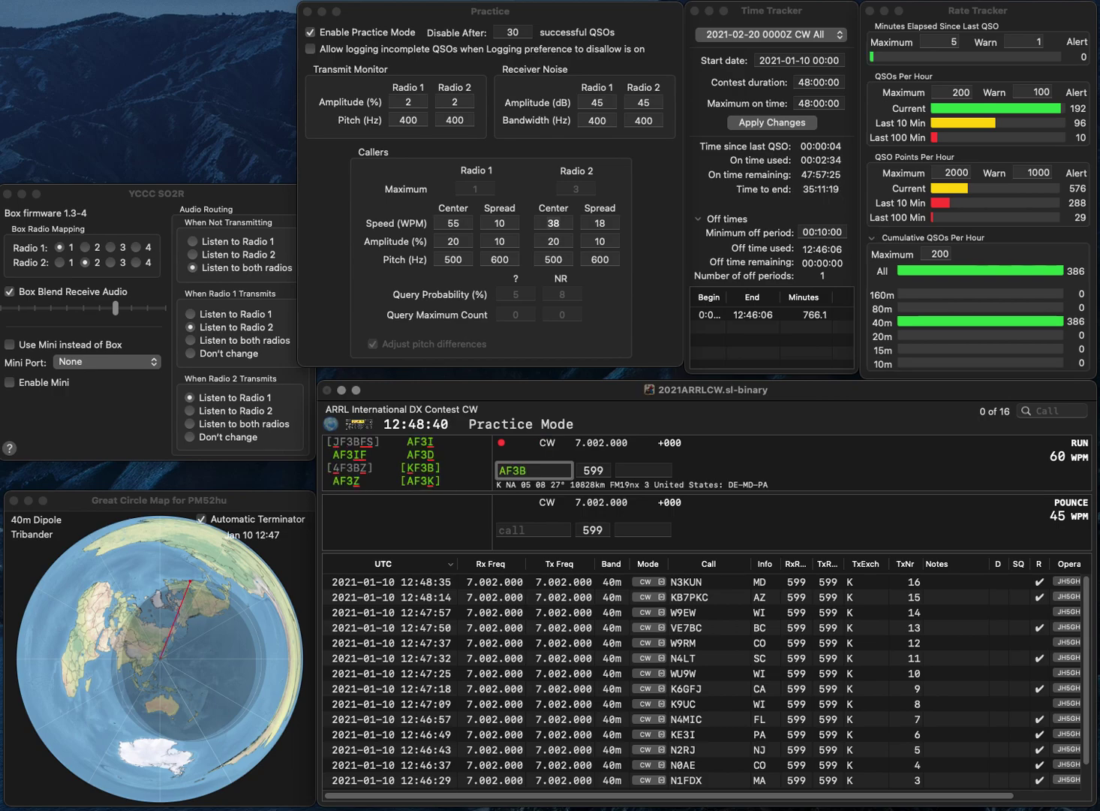
{"action": "key", "text": "BackSpace"}
{"action": "type", "text": "D"}
{"action": "key", "text": "Return"}
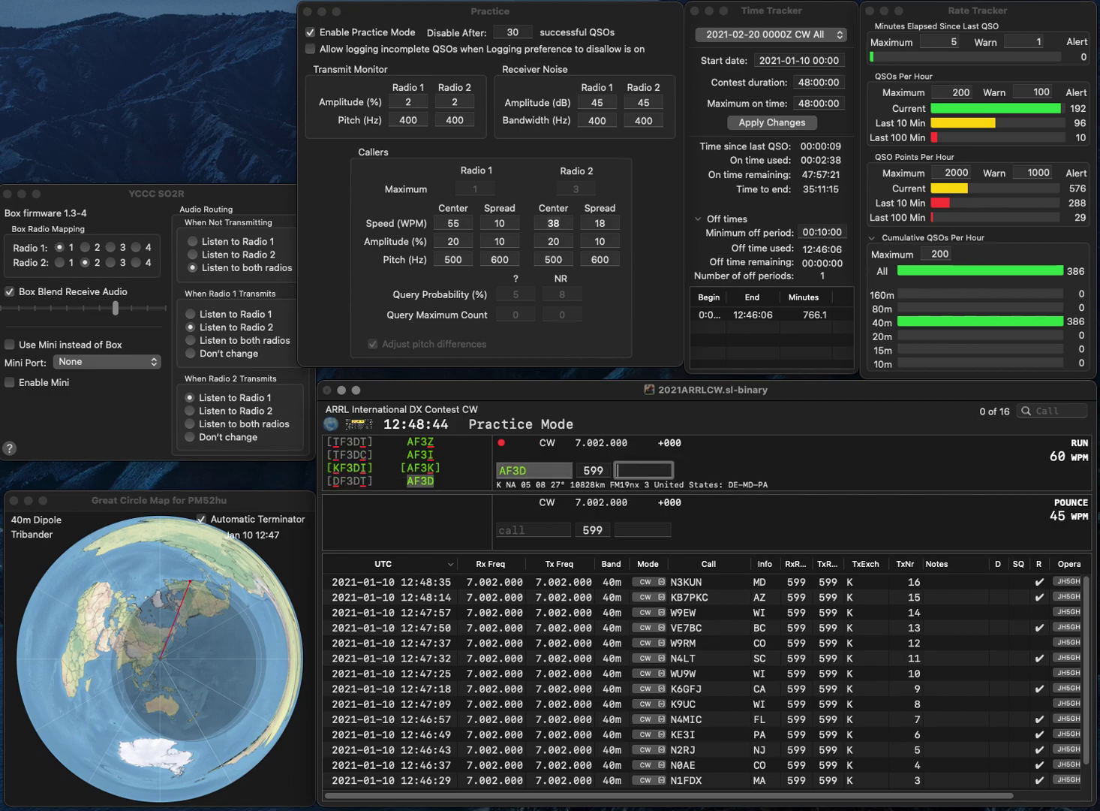
{"action": "type", "text": "MD"}
{"action": "key", "text": "Return"}
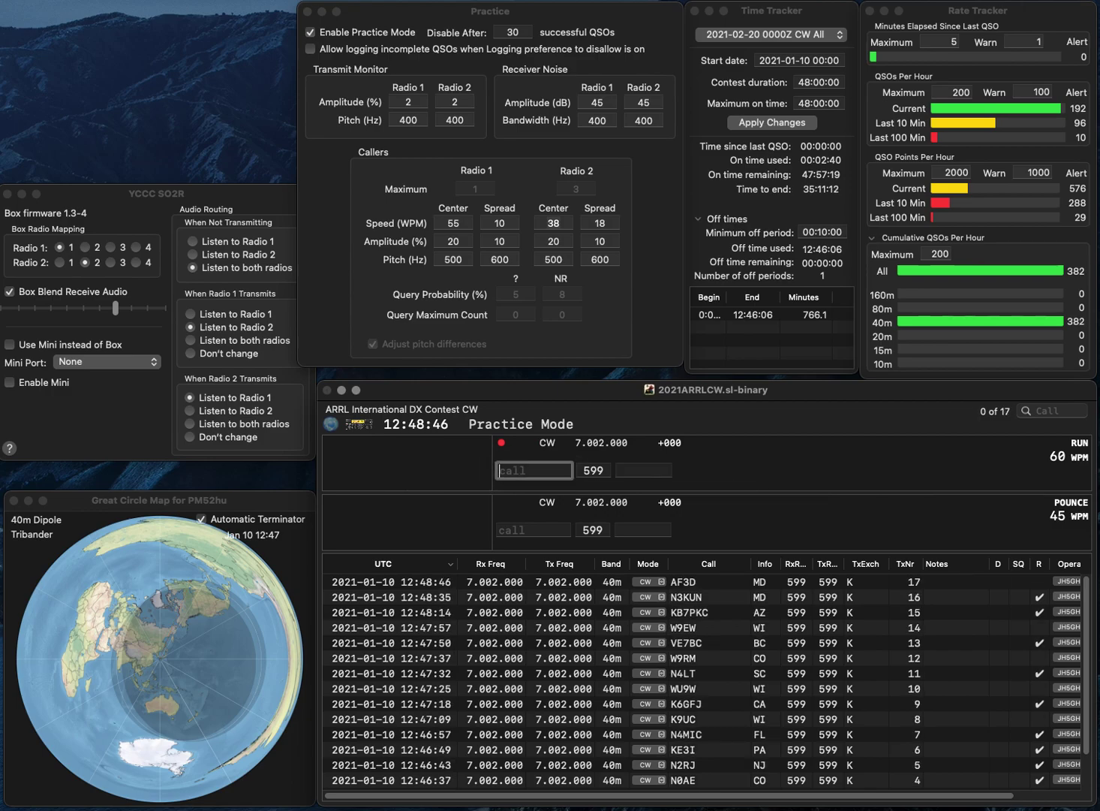
- Work station WU4G on the run radio and log the contact with received exchange AL
{"action": "type", "text": "WU4G"}
{"action": "key", "text": "Return"}
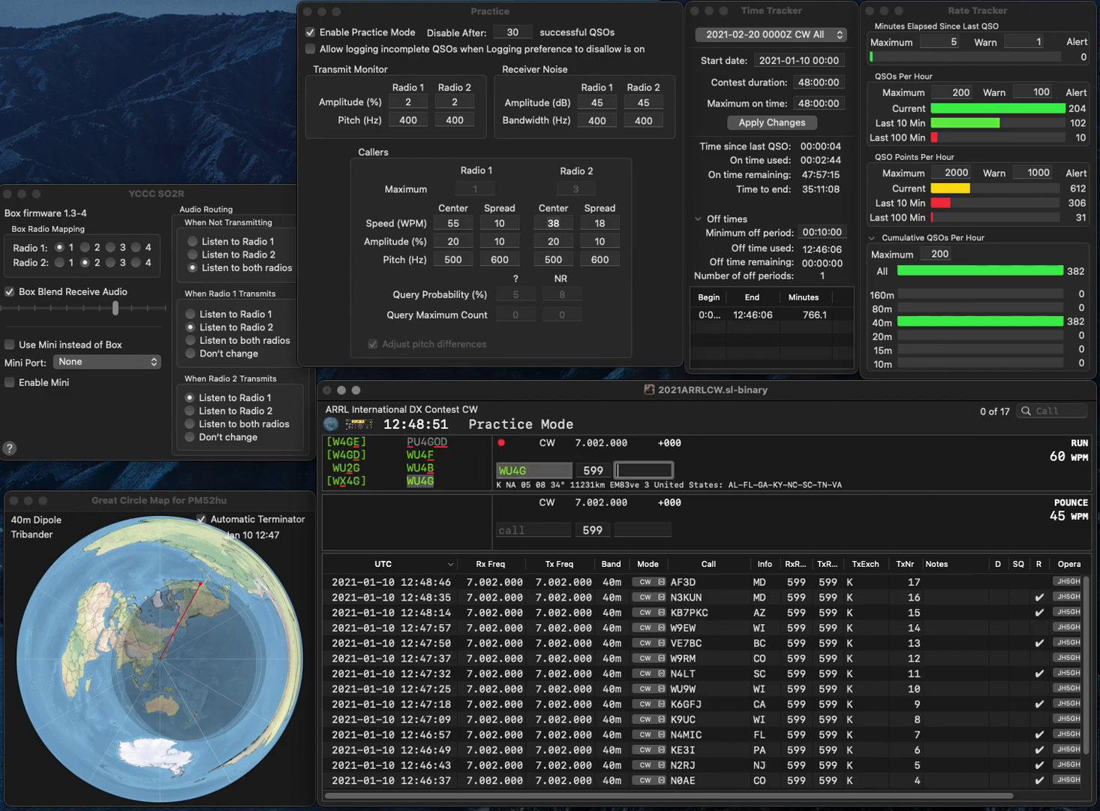
{"action": "type", "text": "AL"}
{"action": "key", "text": "Return"}
{"action": "type", "text": "K"}
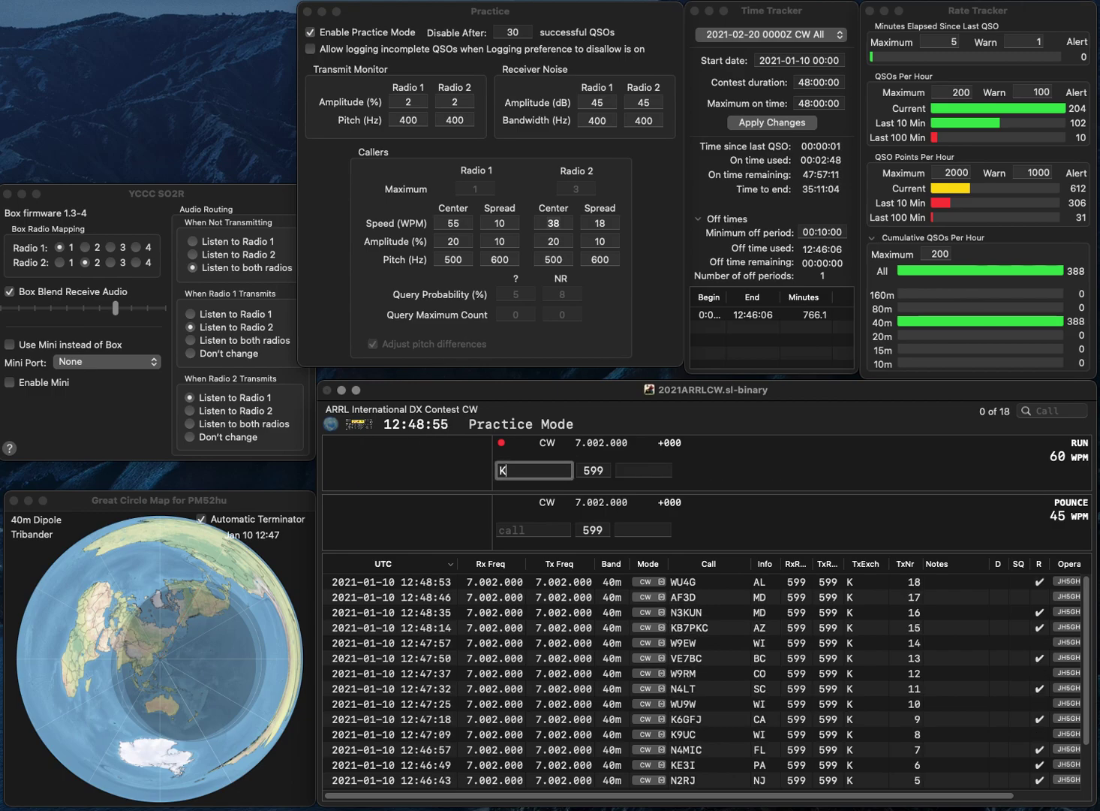
{"action": "type", "text": "2KP"}
{"action": "key", "text": "Return"}
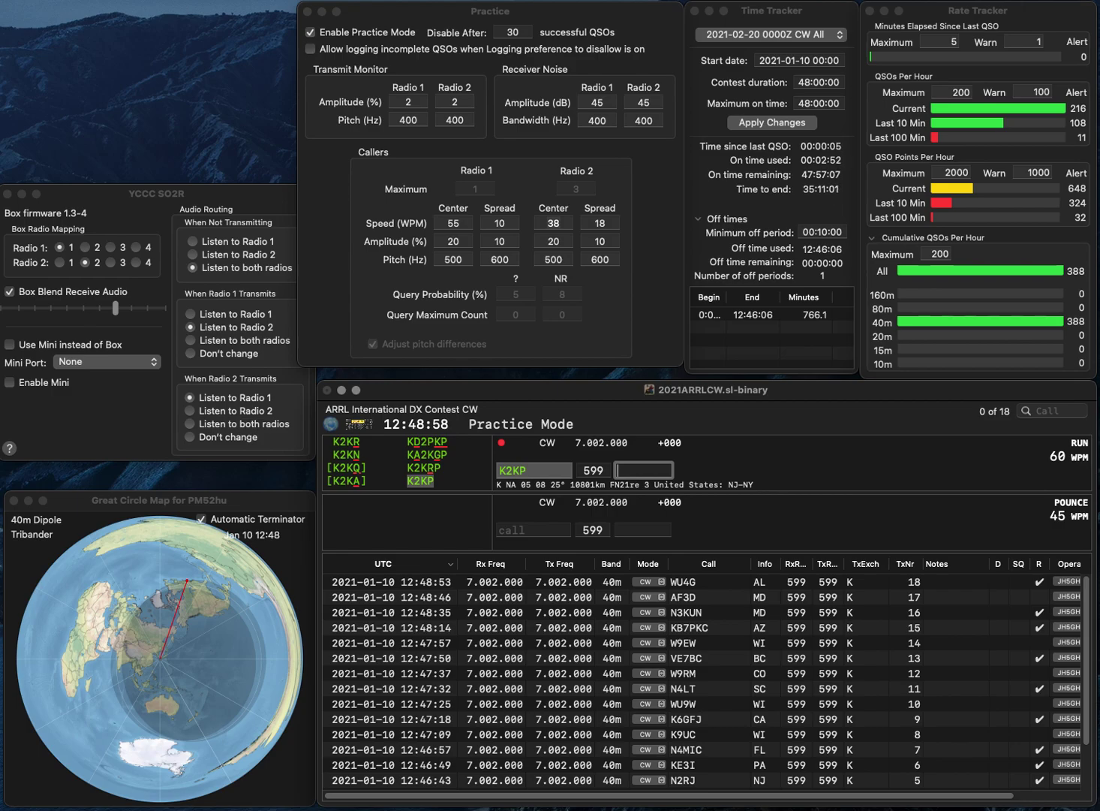
{"action": "type", "text": "NJ"}
{"action": "key", "text": "Return"}
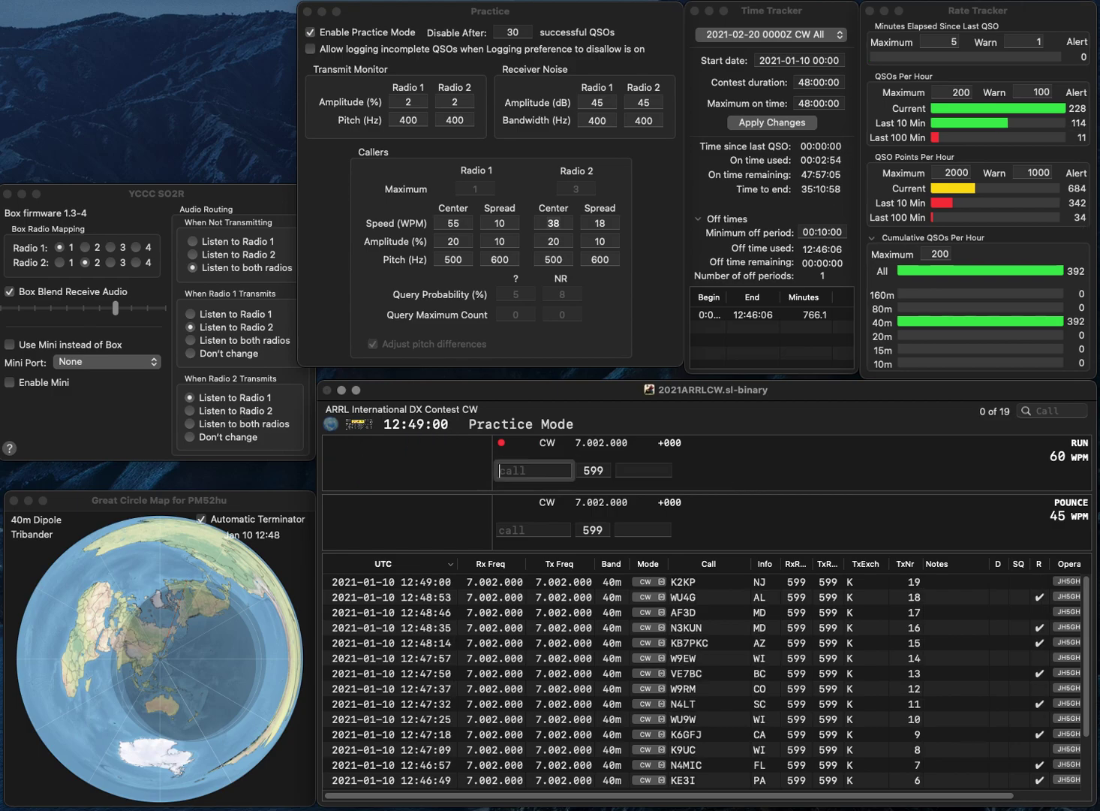
{"action": "type", "text": "N3JI"}
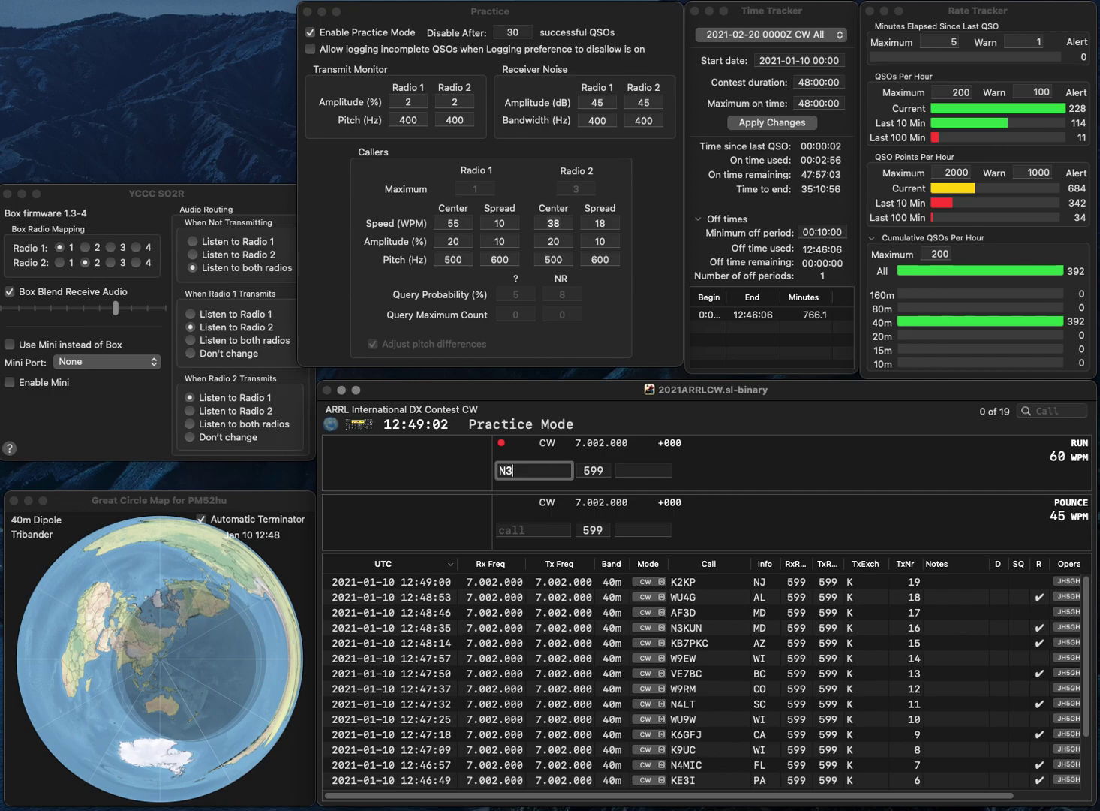
{"action": "key", "text": "Return"}
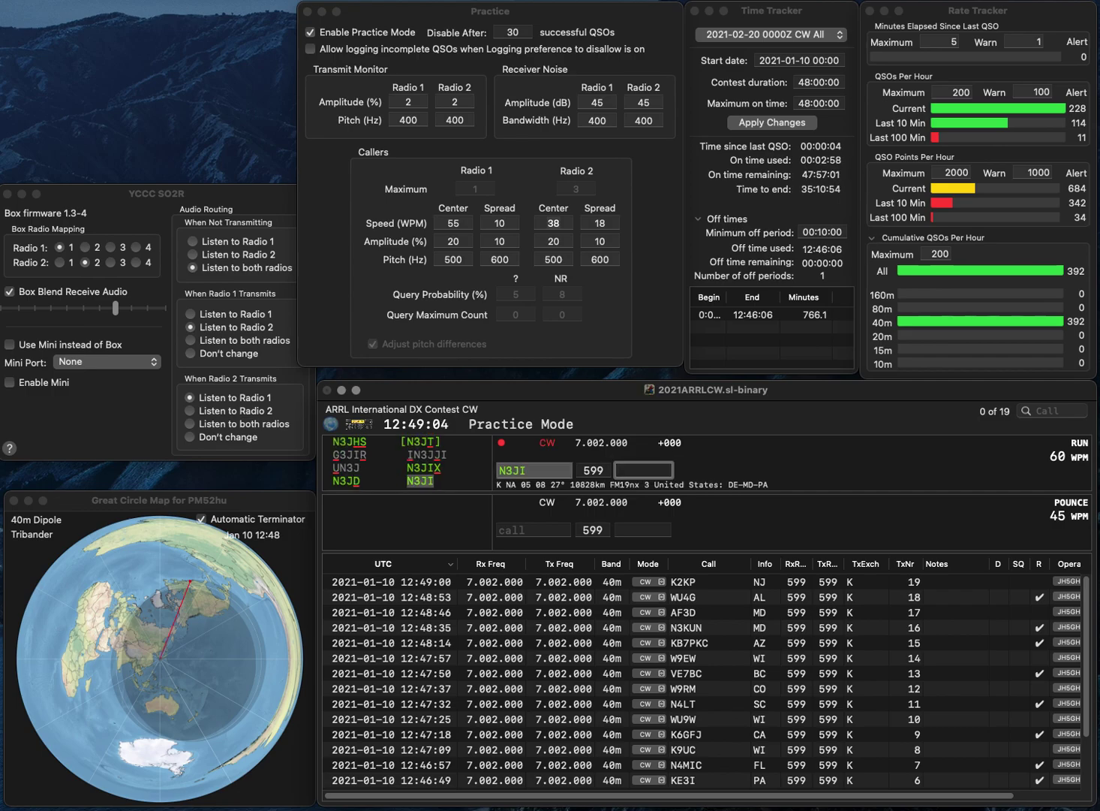
{"action": "type", "text": "MD"}
{"action": "key", "text": "Return"}
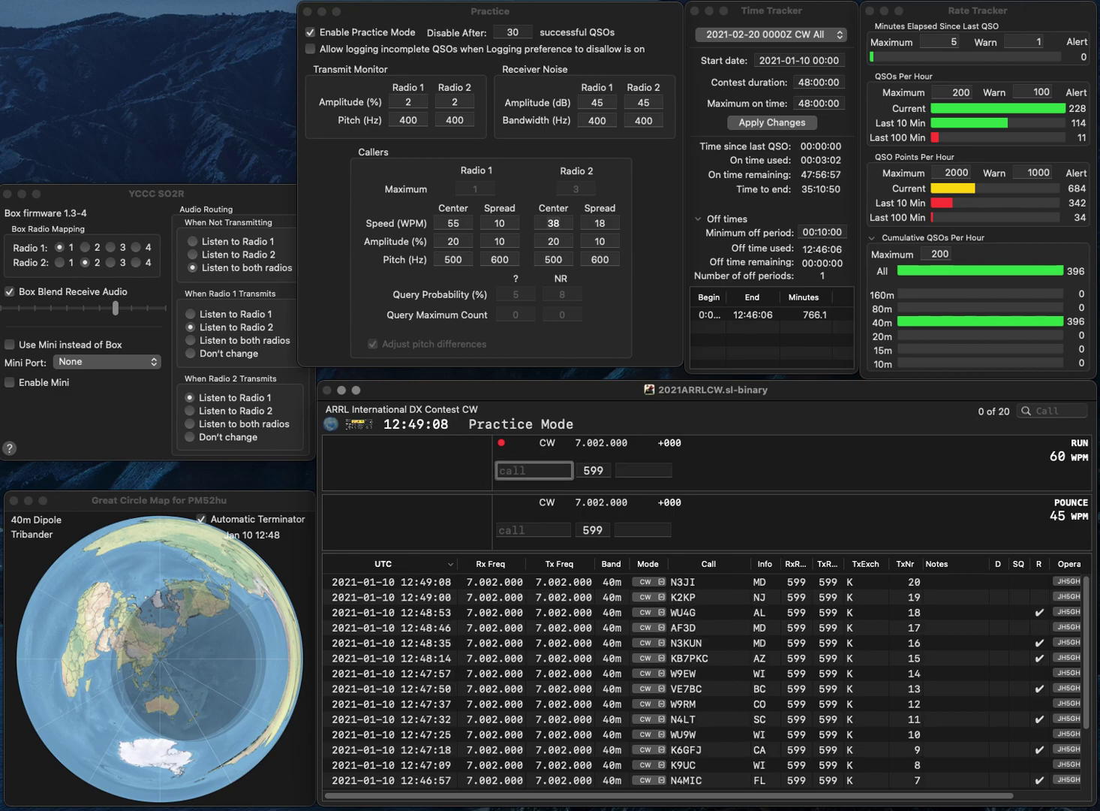
- Enter KV4VO as the run radio's call sign, correcting its prefix and suffix, and log the contact with received exchange TN
{"action": "type", "text": "KU"}
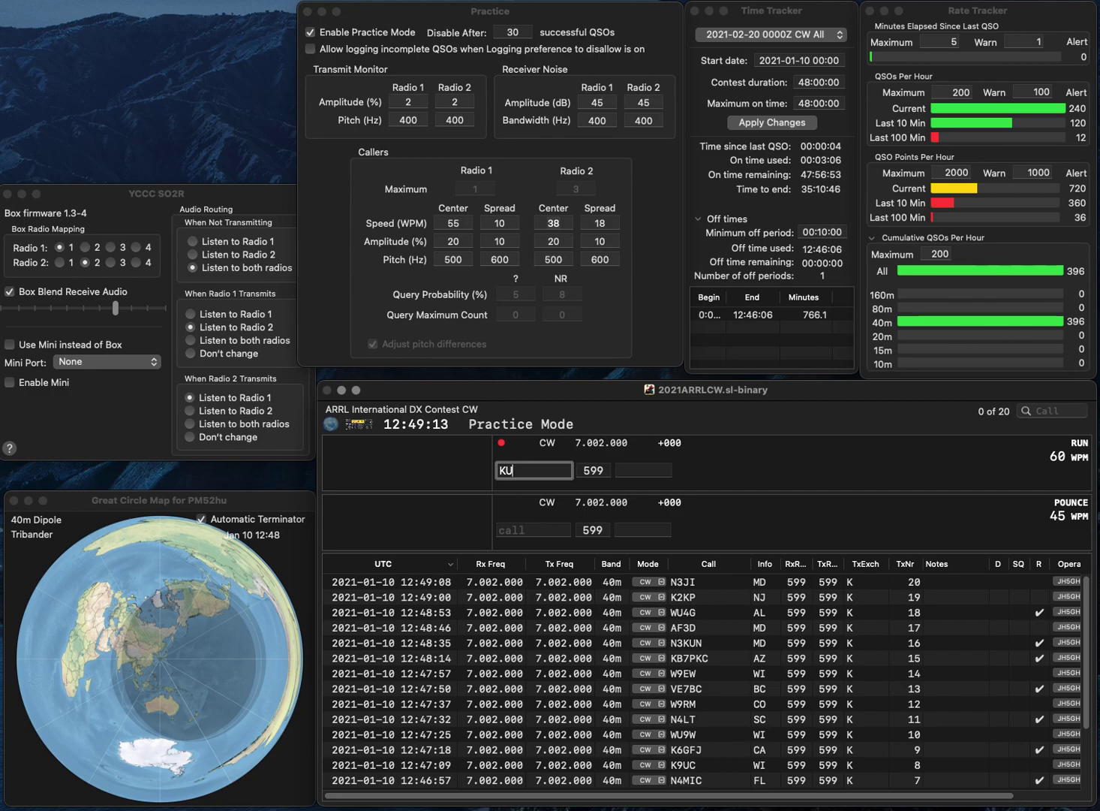
{"action": "type", "text": "4UO"}
{"action": "key", "text": "Left"}
{"action": "key", "text": "Left"}
{"action": "key", "text": "BackSpace"}
{"action": "key", "text": "BackSpace"}
{"action": "type", "text": "V4"}
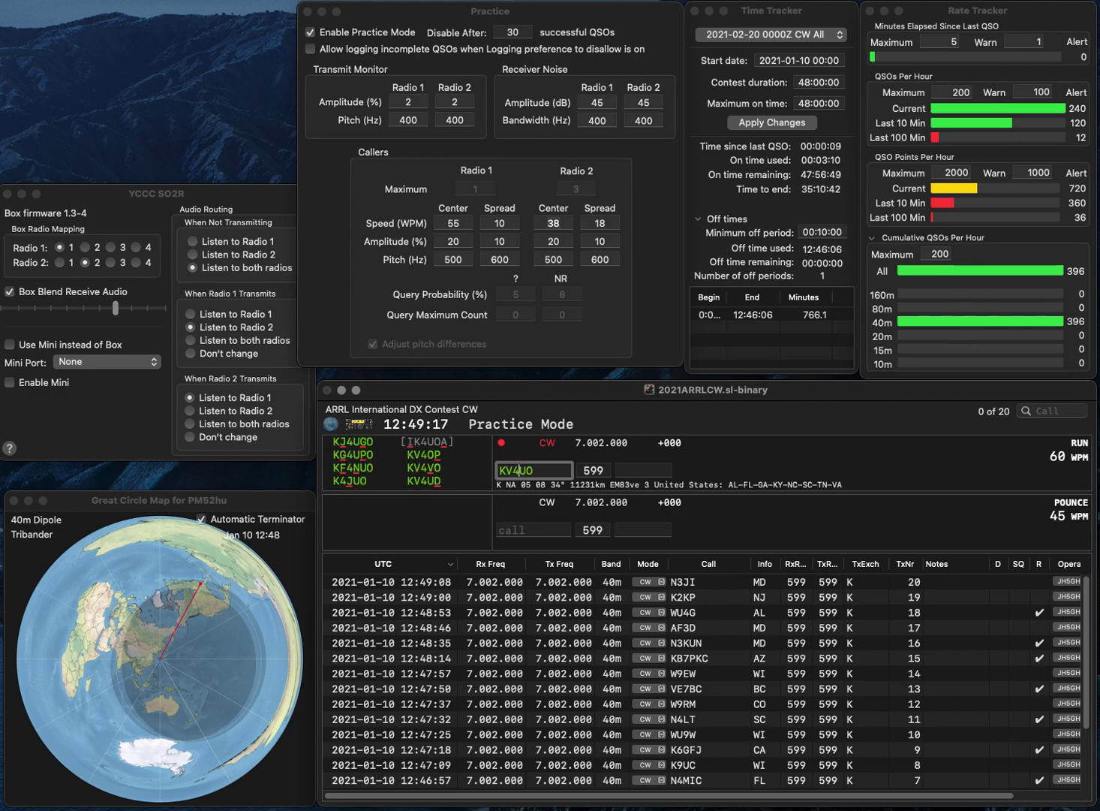
{"action": "key", "text": "Delete"}
{"action": "type", "text": "U"}
{"action": "key", "text": "BackSpace"}
{"action": "type", "text": "V"}
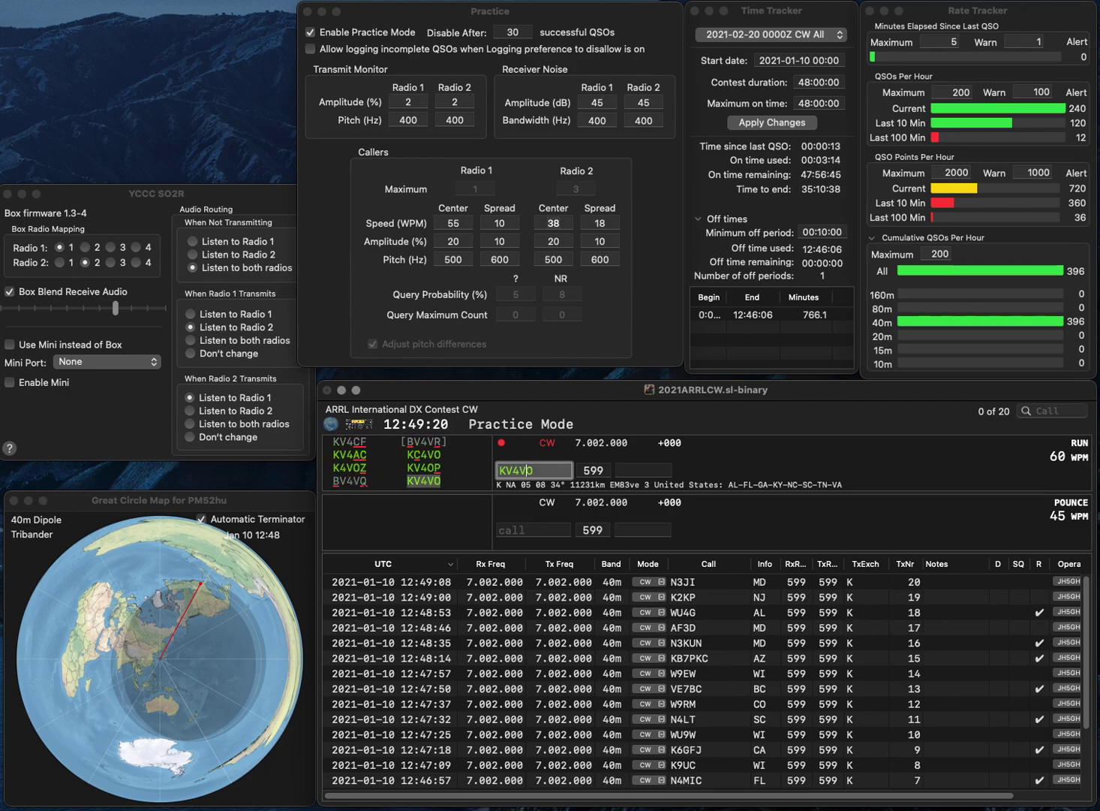
{"action": "key", "text": "space"}
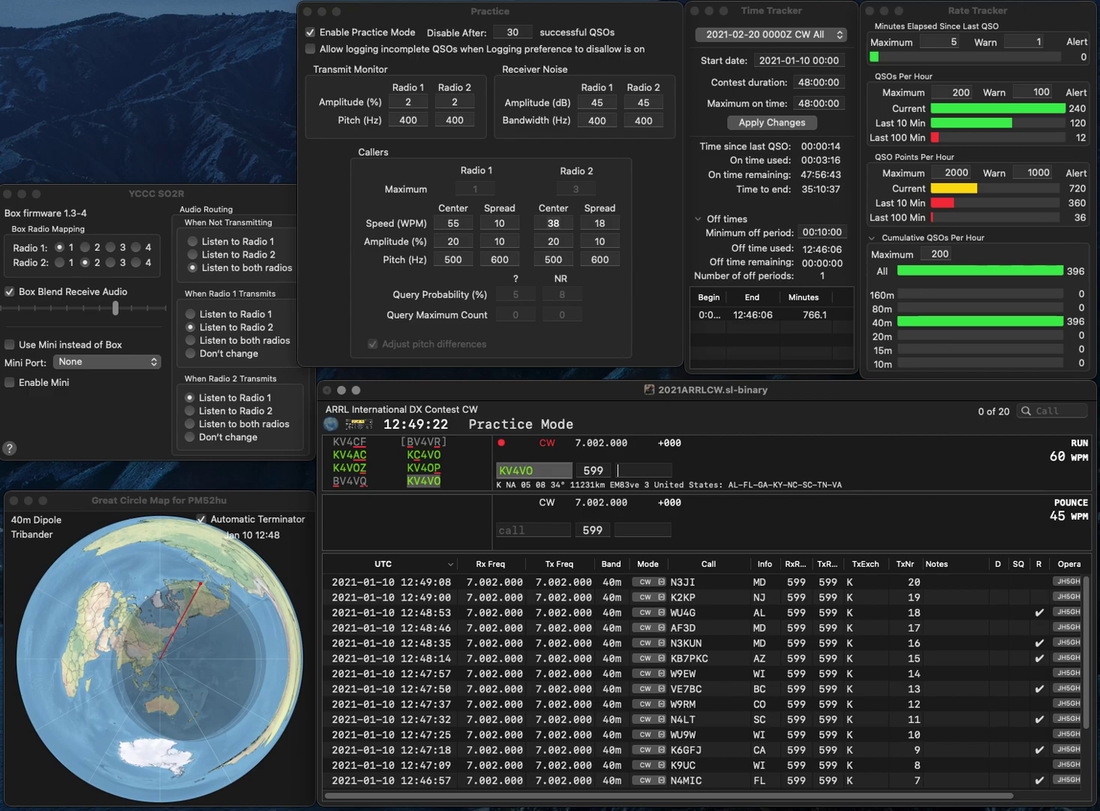
{"action": "type", "text": "TN"}
{"action": "key", "text": "Return"}
- Enter AA9WJ as the run radio's call sign, adding its missing letter, and log the contact with received exchange IN
{"action": "type", "text": "AA9J"}
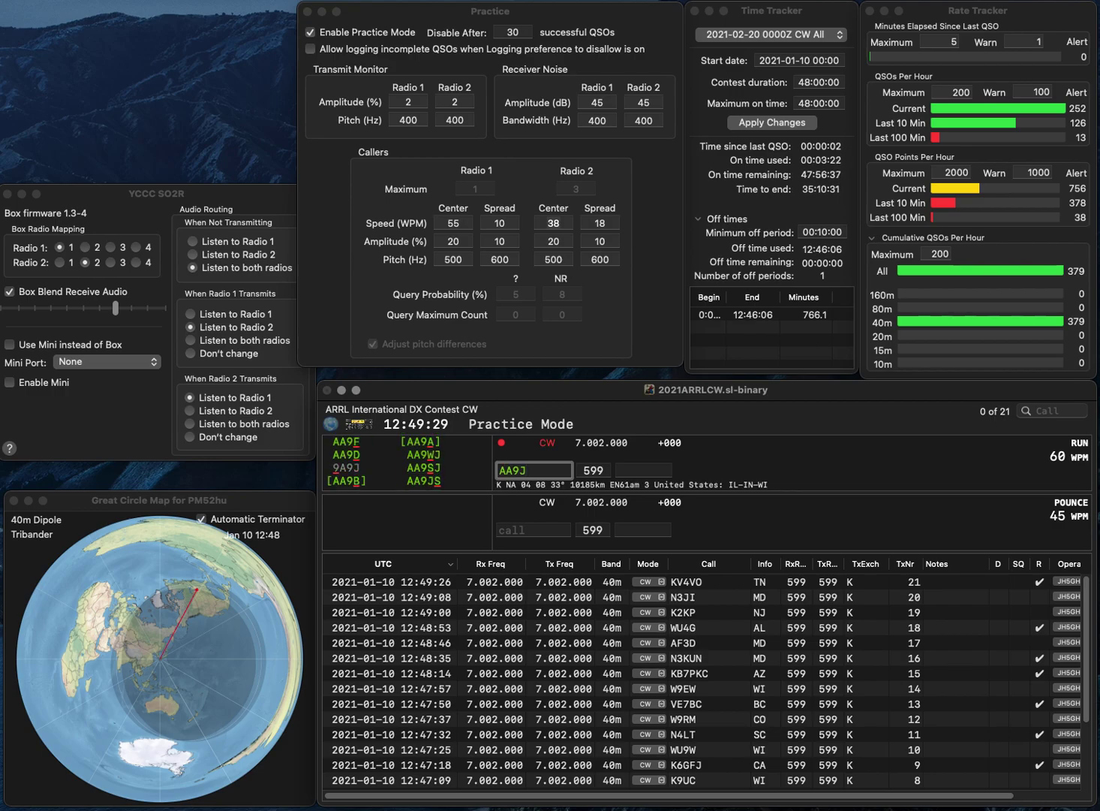
{"action": "type", "text": "W"}
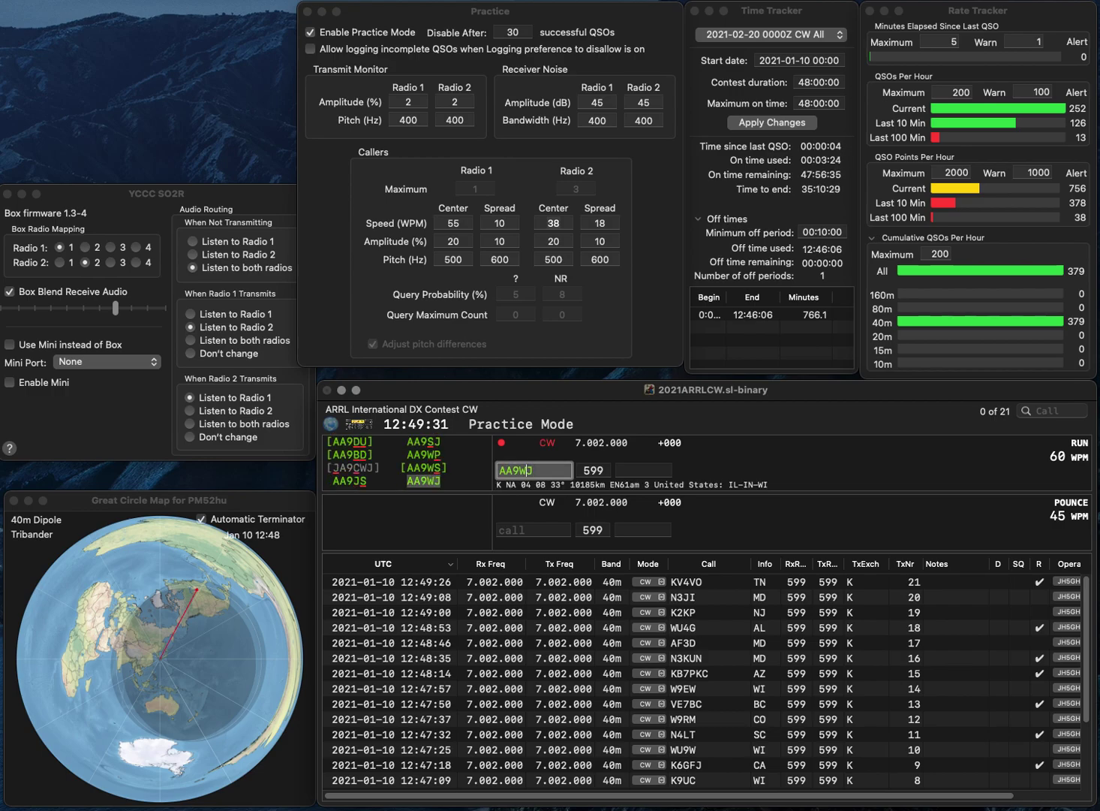
{"action": "key", "text": "space"}
{"action": "type", "text": "IN"}
{"action": "key", "text": "Return"}
{"action": "type", "text": "N2"}
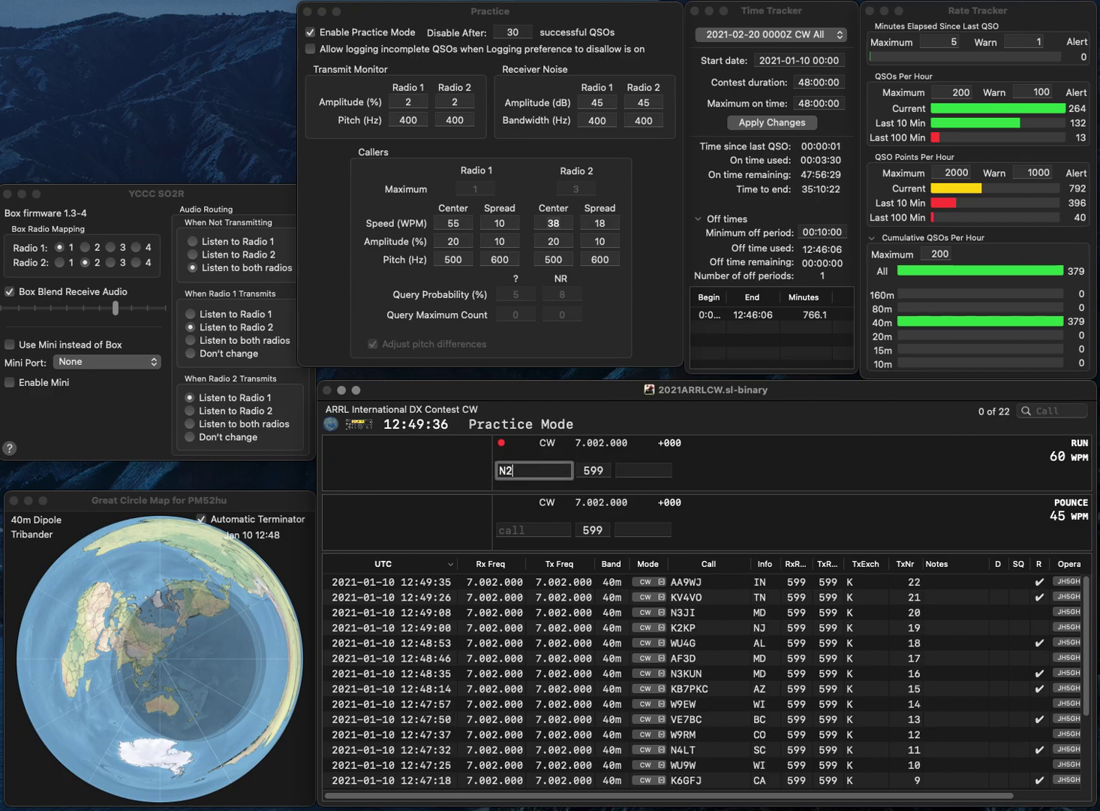
{"action": "type", "text": "KHH"}
{"action": "key", "text": "space"}
{"action": "type", "text": "NY"}
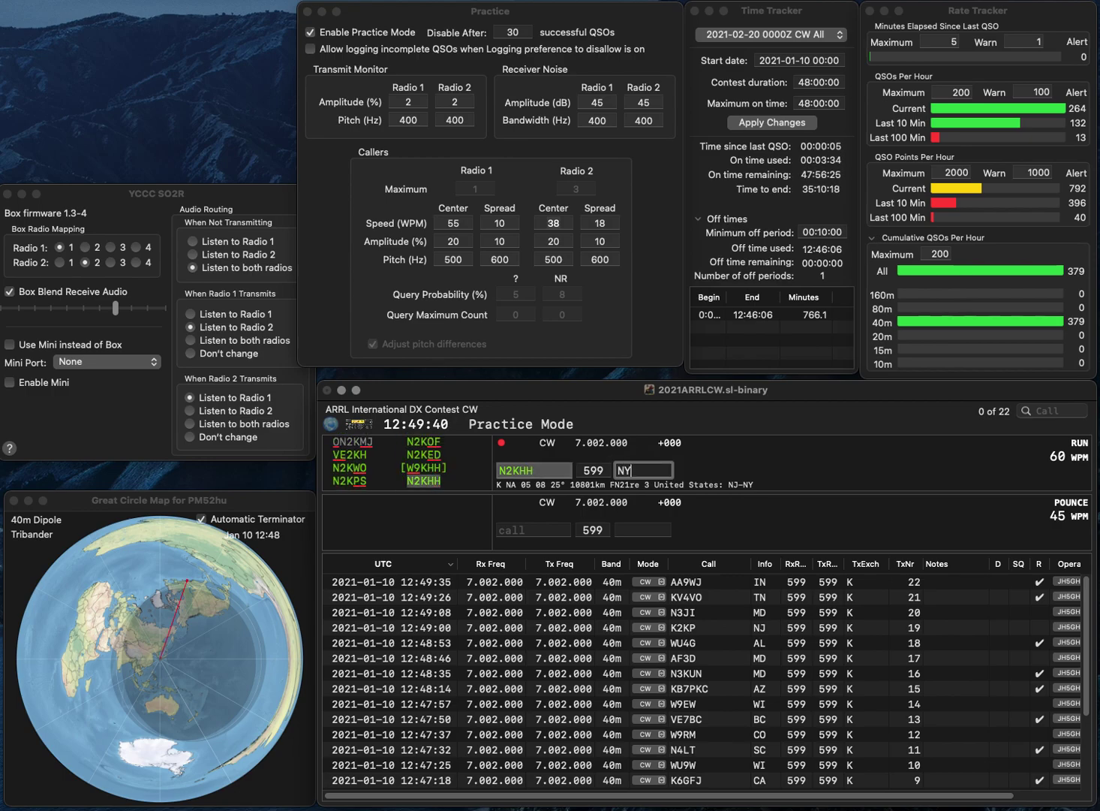
{"action": "key", "text": "Return"}
- Enter AE3D as the run radio's call sign, correcting its prefix and suffix, and log the contact with received exchange PA
{"action": "type", "text": "AI"}
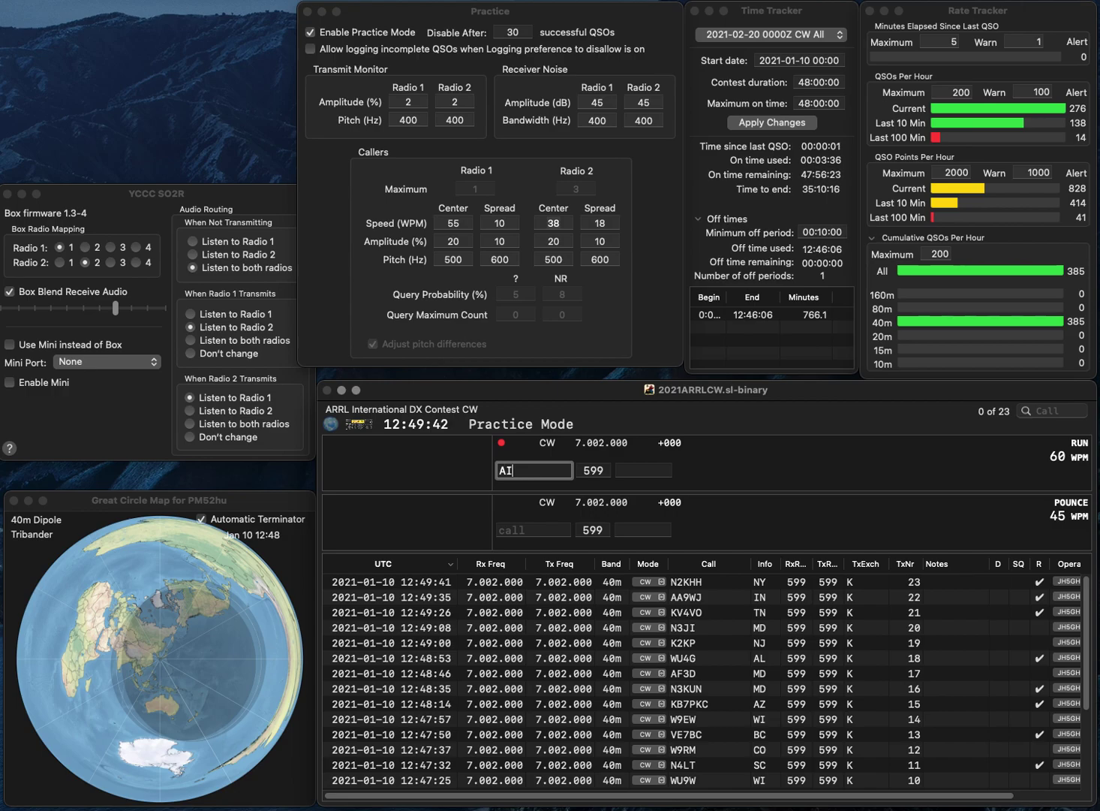
{"action": "type", "text": "E3B"}
{"action": "key", "text": "space"}
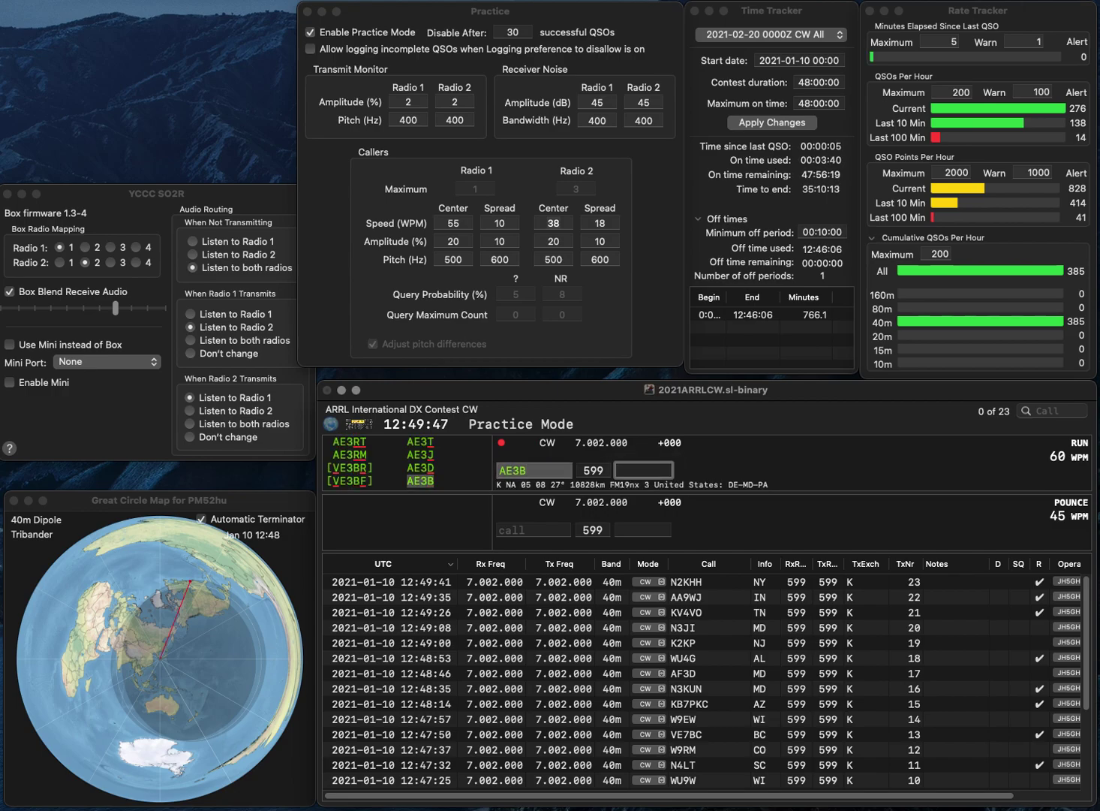
{"action": "left_click", "coordinate": [520, 469]}
{"action": "key", "text": "BackSpace"}
{"action": "type", "text": "2"}
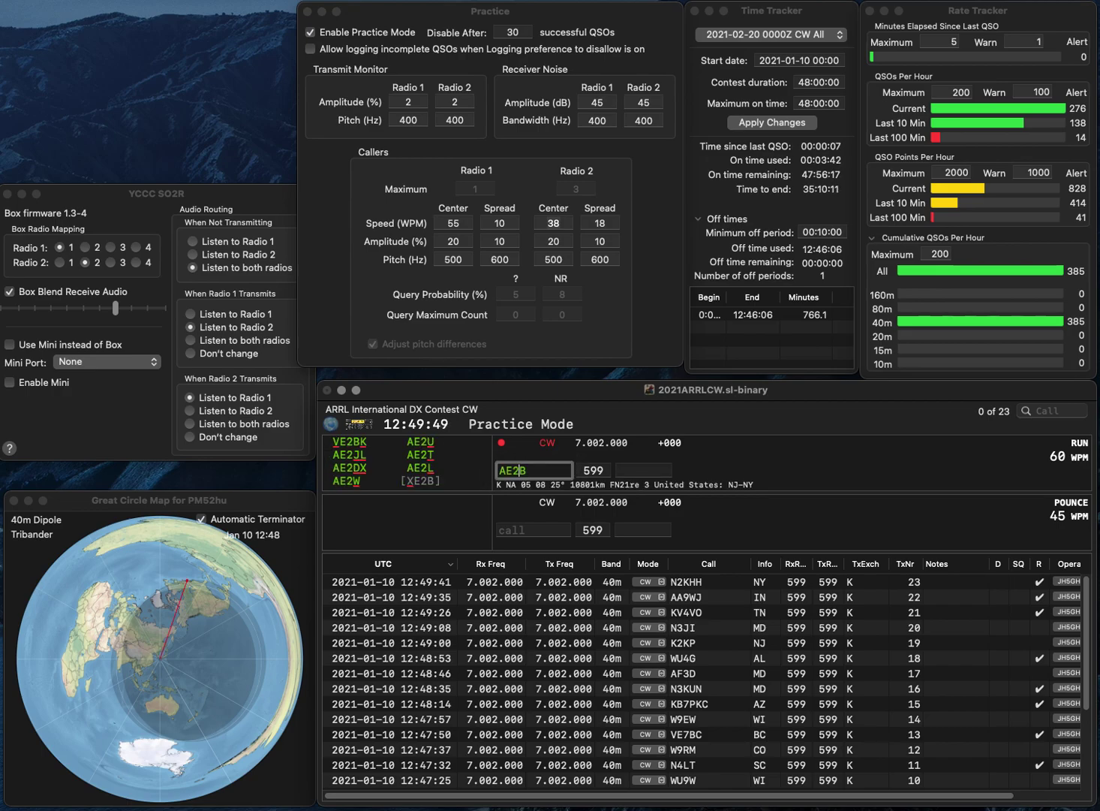
{"action": "key", "text": "Delete"}
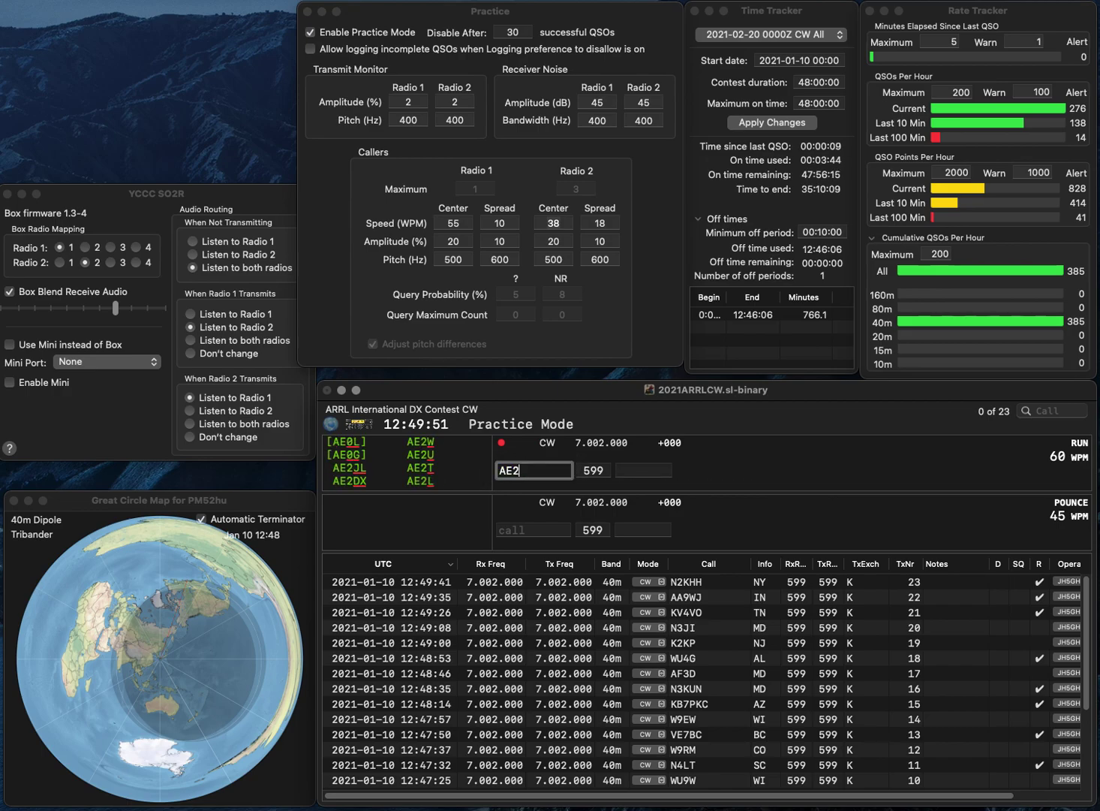
{"action": "key", "text": "BackSpace"}
{"action": "type", "text": "3D"}
{"action": "key", "text": "Return"}
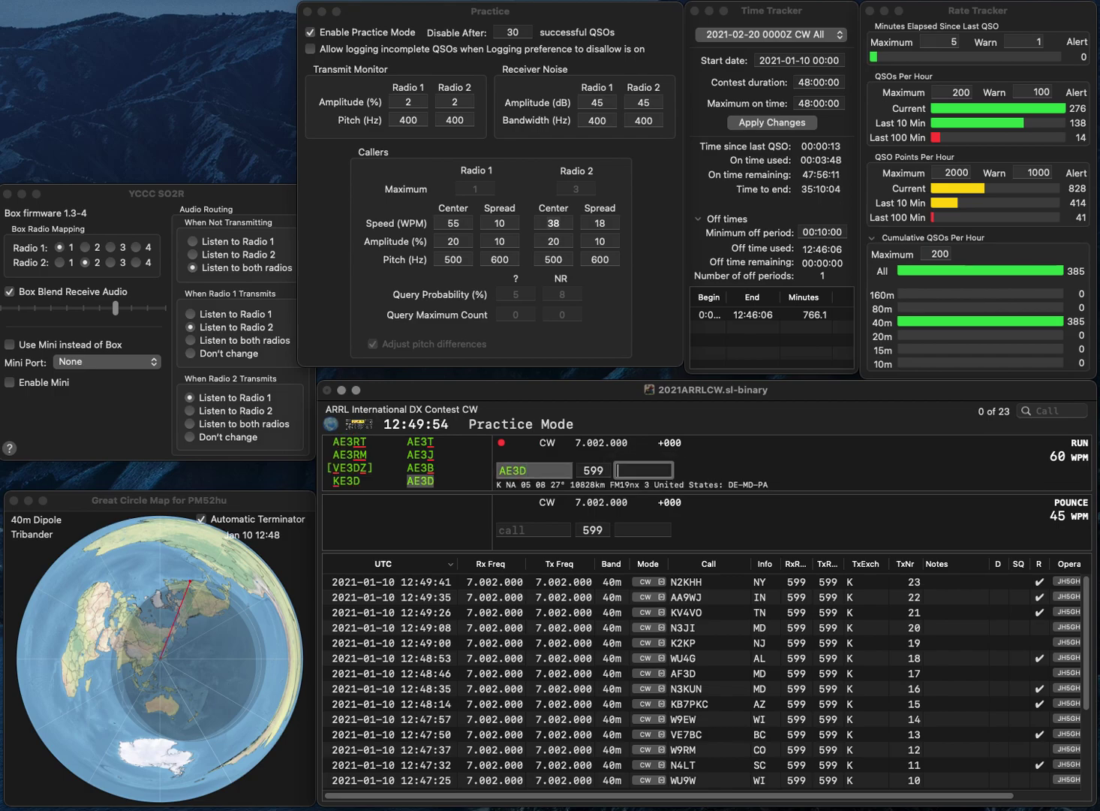
{"action": "type", "text": "PA"}
{"action": "key", "text": "Return"}
- Enter KK6RAO as the run radio's call sign, correcting its prefix and suffix, and log the contact with received exchange CA
{"action": "type", "text": "KK"}
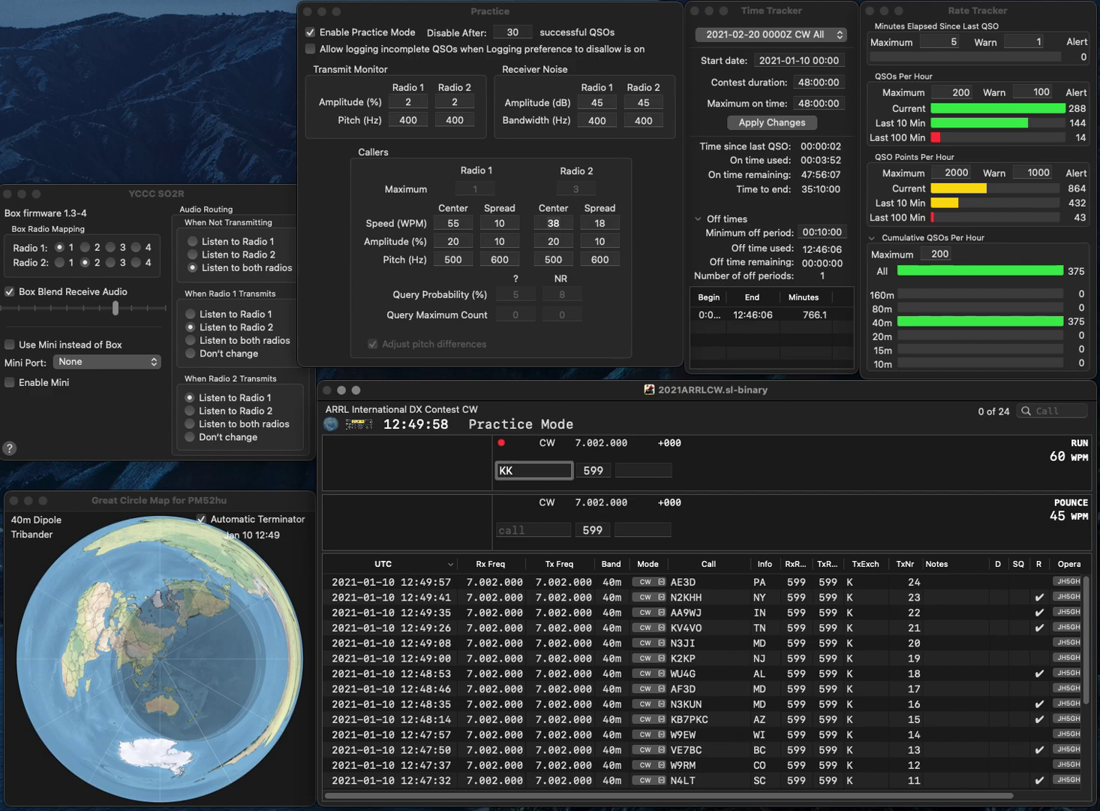
{"action": "key", "text": "BackSpace"}
{"action": "type", "text": "X6LAO"}
{"action": "left_click", "coordinate": [518, 469]}
{"action": "key", "text": "BackSpace"}
{"action": "type", "text": "K"}
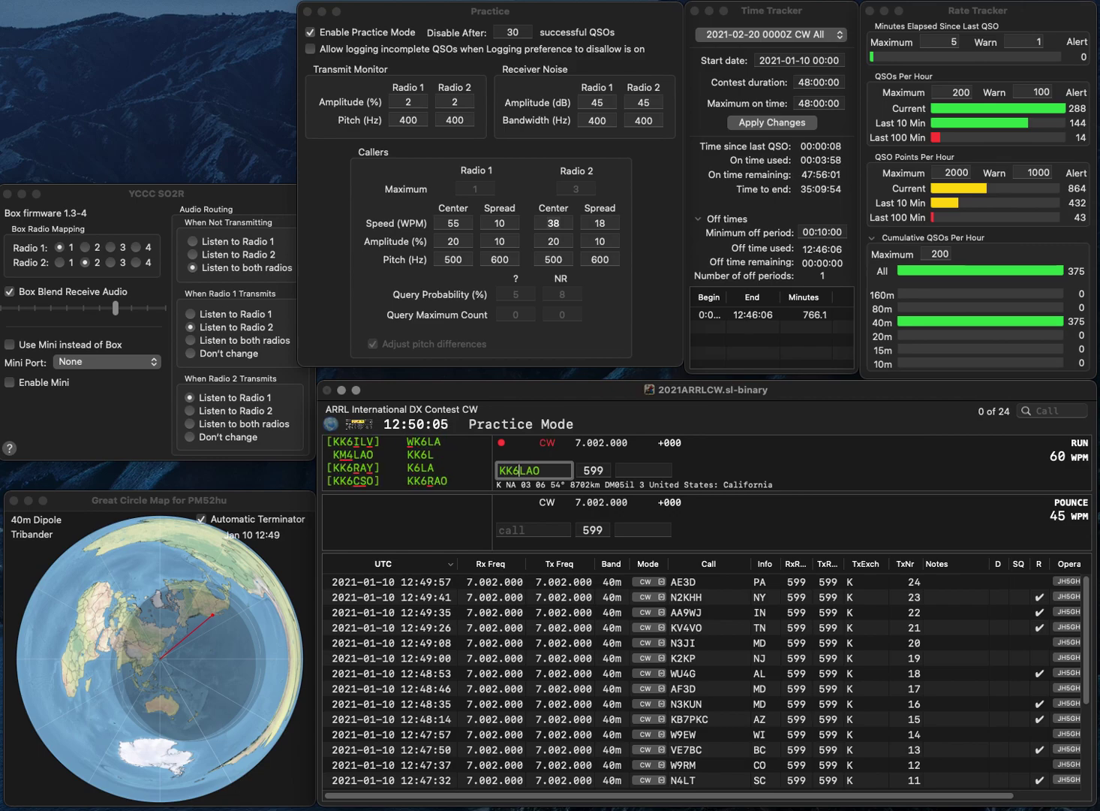
{"action": "key", "text": "Delete"}
{"action": "type", "text": "R"}
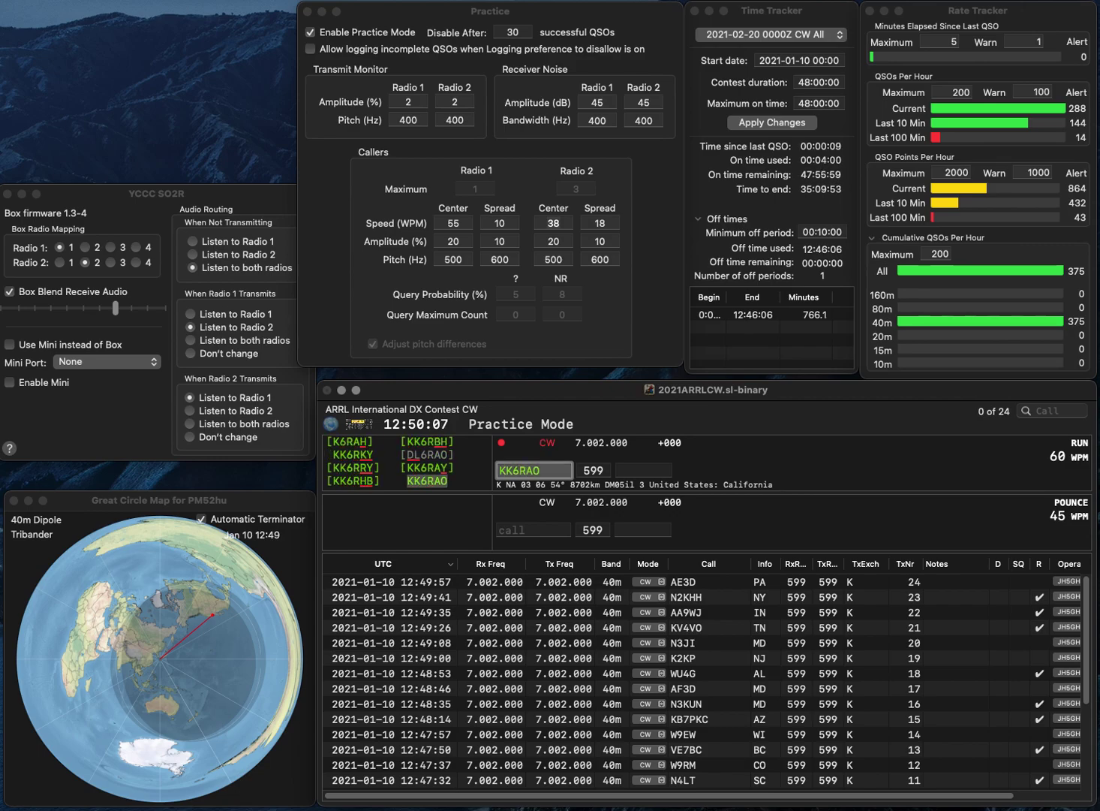
{"action": "key", "text": "Return"}
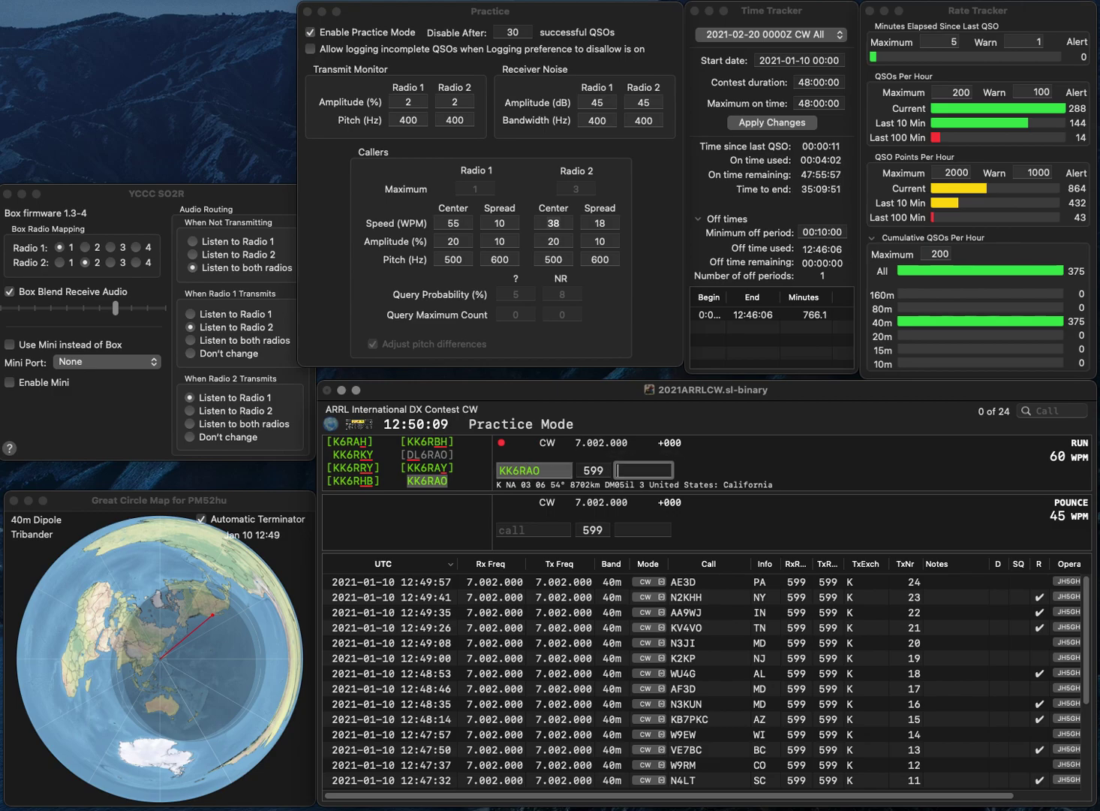
{"action": "type", "text": "CA"}
{"action": "key", "text": "Return"}
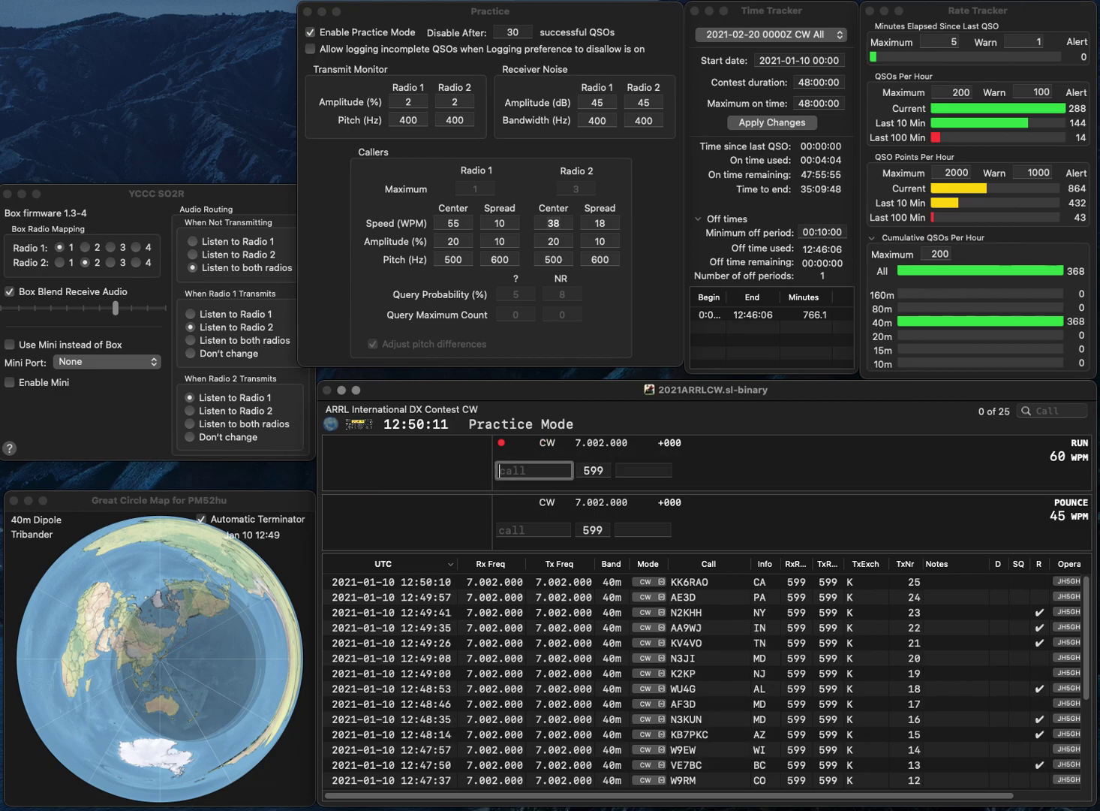
- Enter KK5JD as the run radio's call sign, correcting its prefix and suffix, and log the contact with received exchange TX
{"action": "type", "text": "KX"}
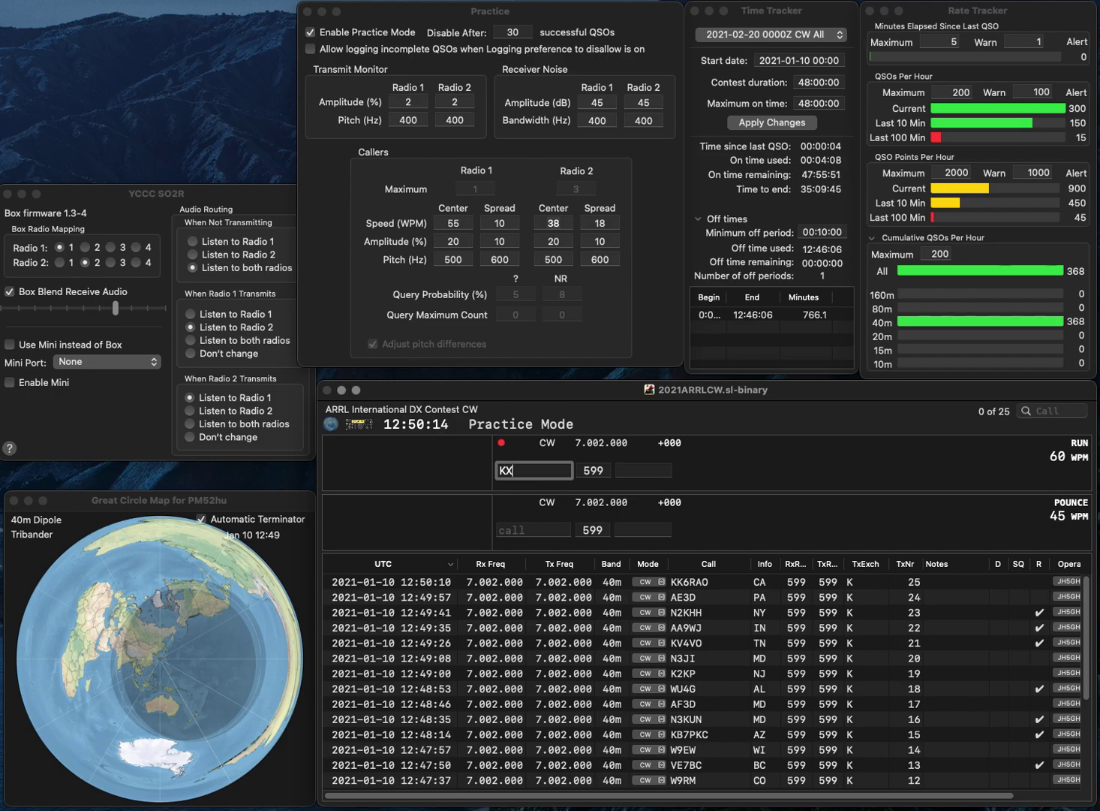
{"action": "type", "text": "5WD"}
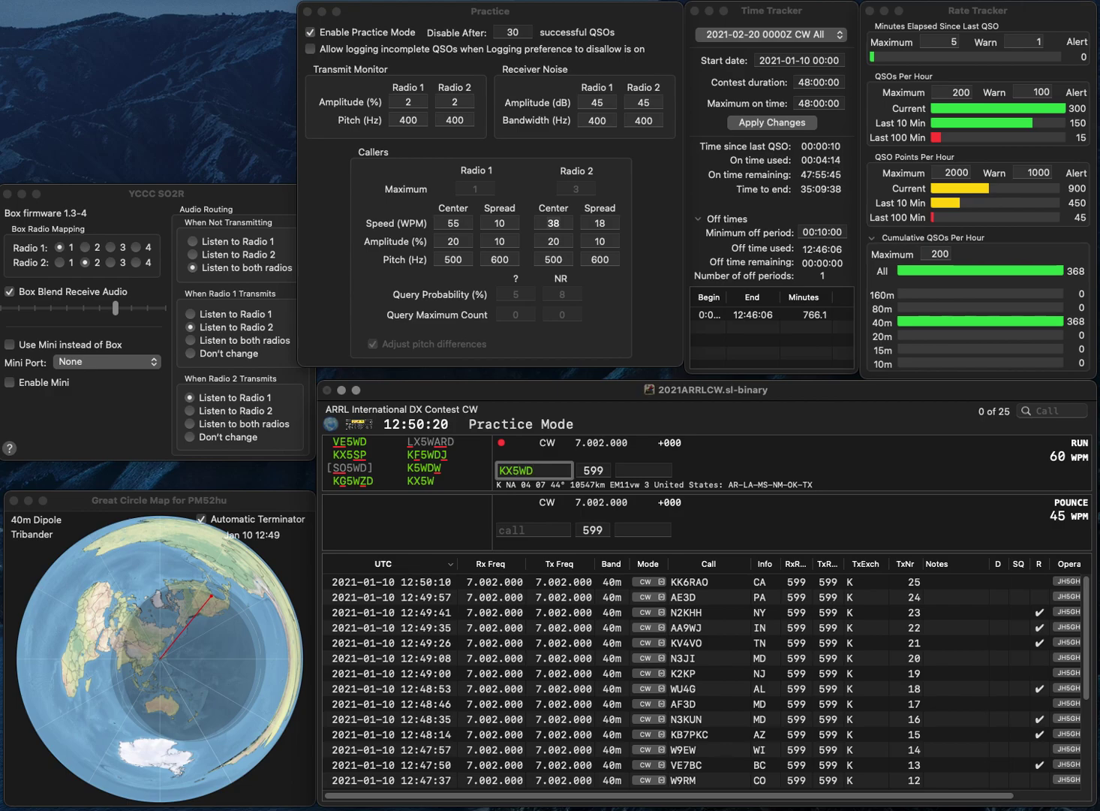
{"action": "type", "text": "J"}
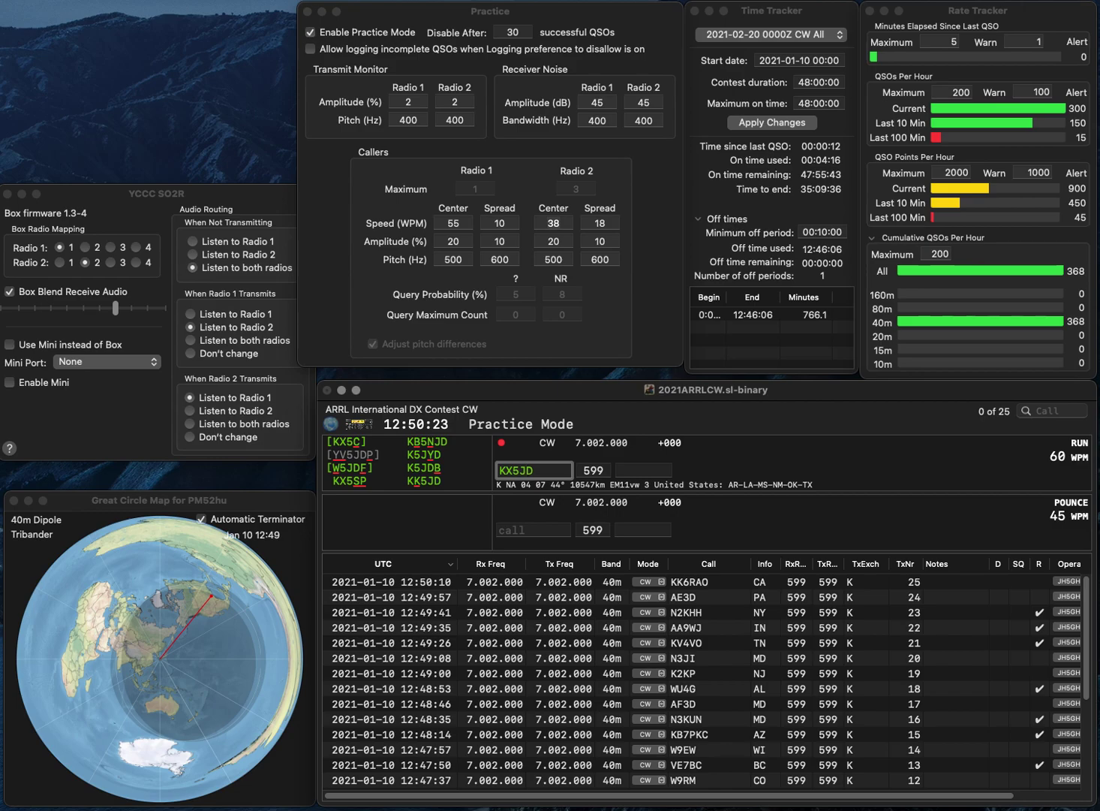
{"action": "left_click", "coordinate": [506, 470]}
{"action": "type", "text": "K"}
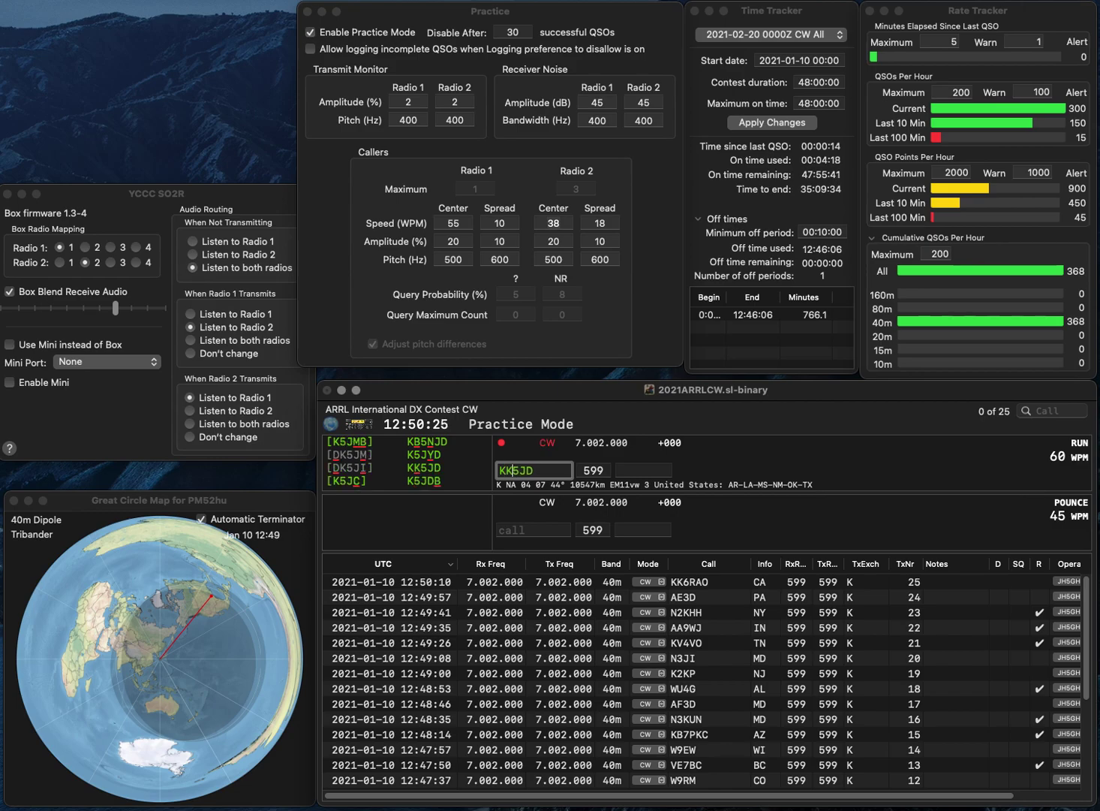
{"action": "key", "text": "Return"}
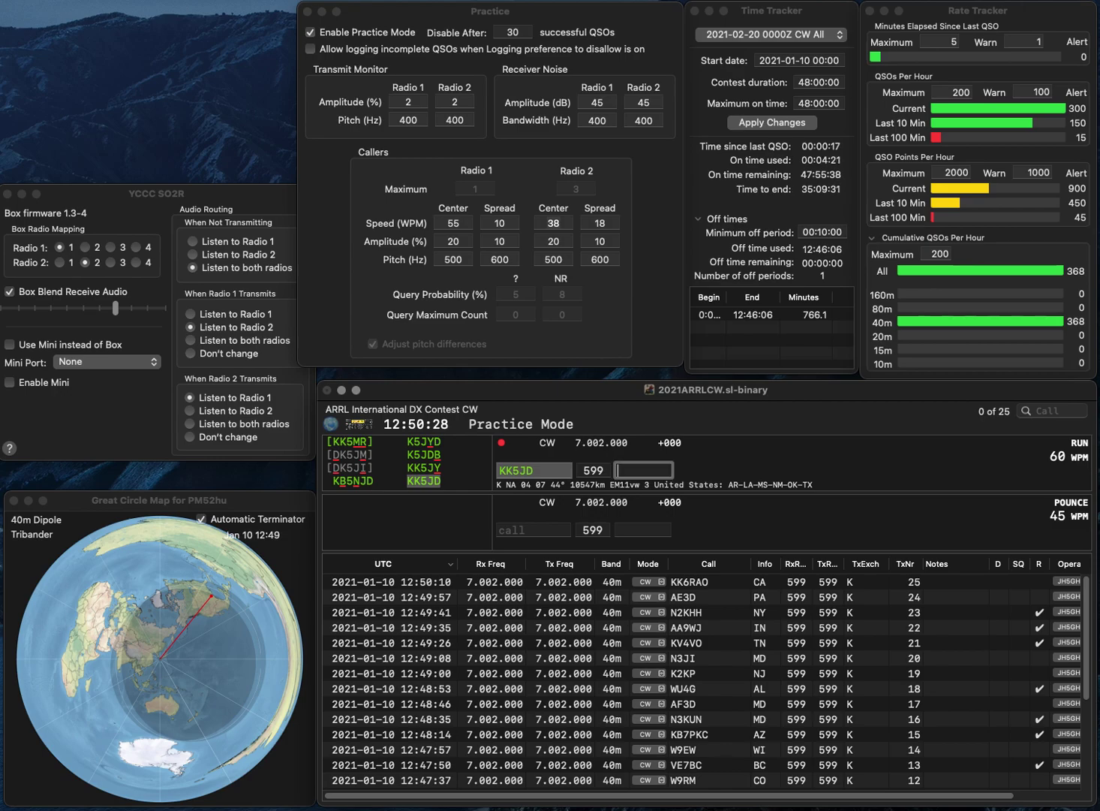
{"action": "type", "text": "TX"}
{"action": "key", "text": "Return"}
- Enter W8EDJ as the run radio's call sign, trying W8EBJ before re-entering the suffix
{"action": "type", "text": "W8EDJ"}
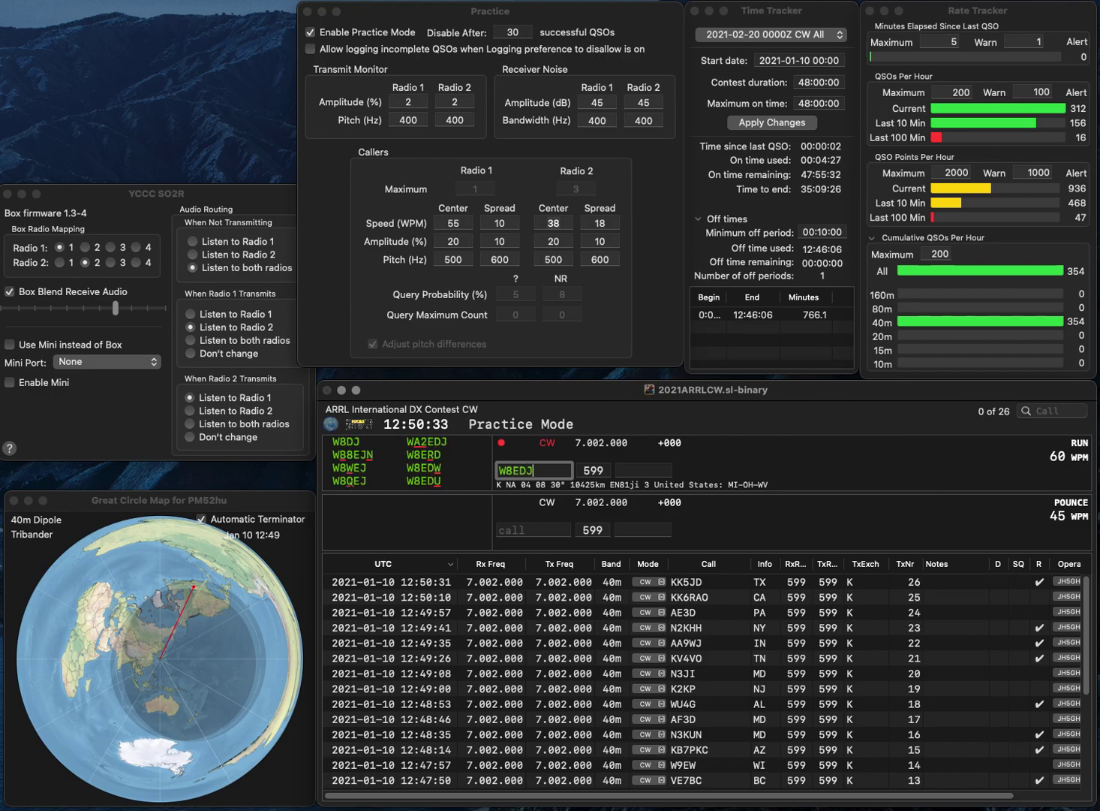
{"action": "key", "text": "Left"}
{"action": "key", "text": "BackSpace"}
{"action": "type", "text": "B"}
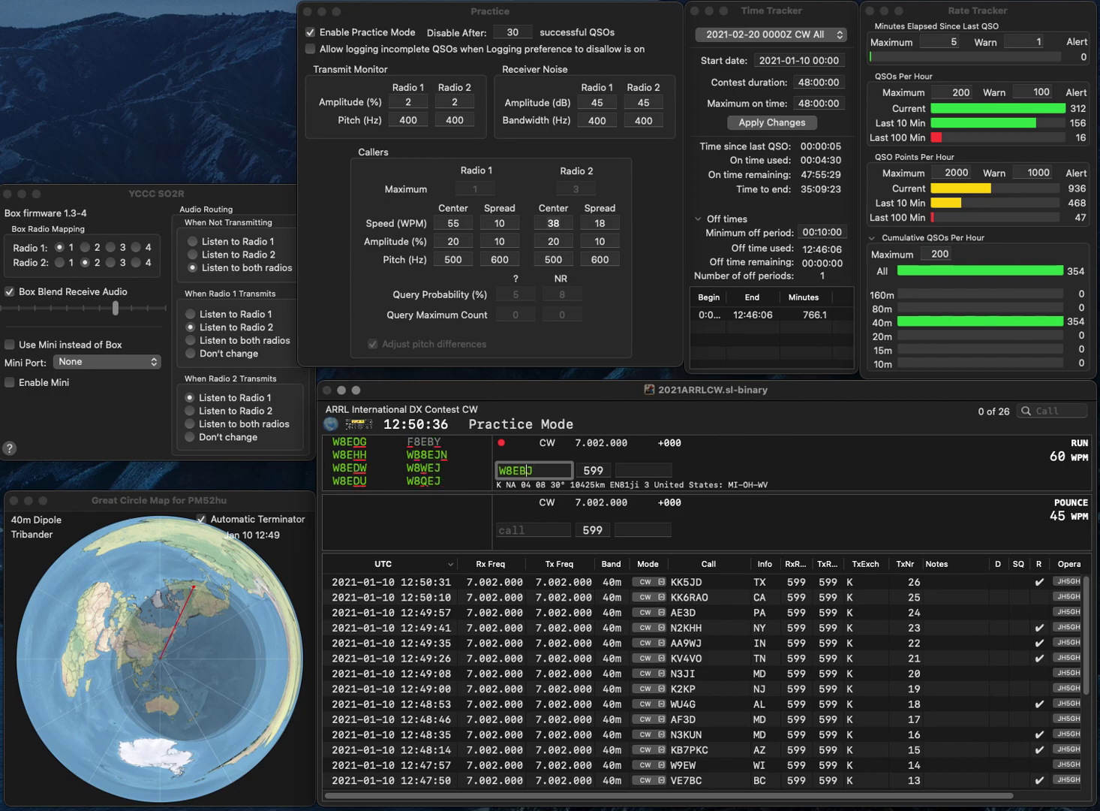
{"action": "key", "text": "BackSpace"}
{"action": "key", "text": "BackSpace"}
{"action": "key", "text": "Delete"}
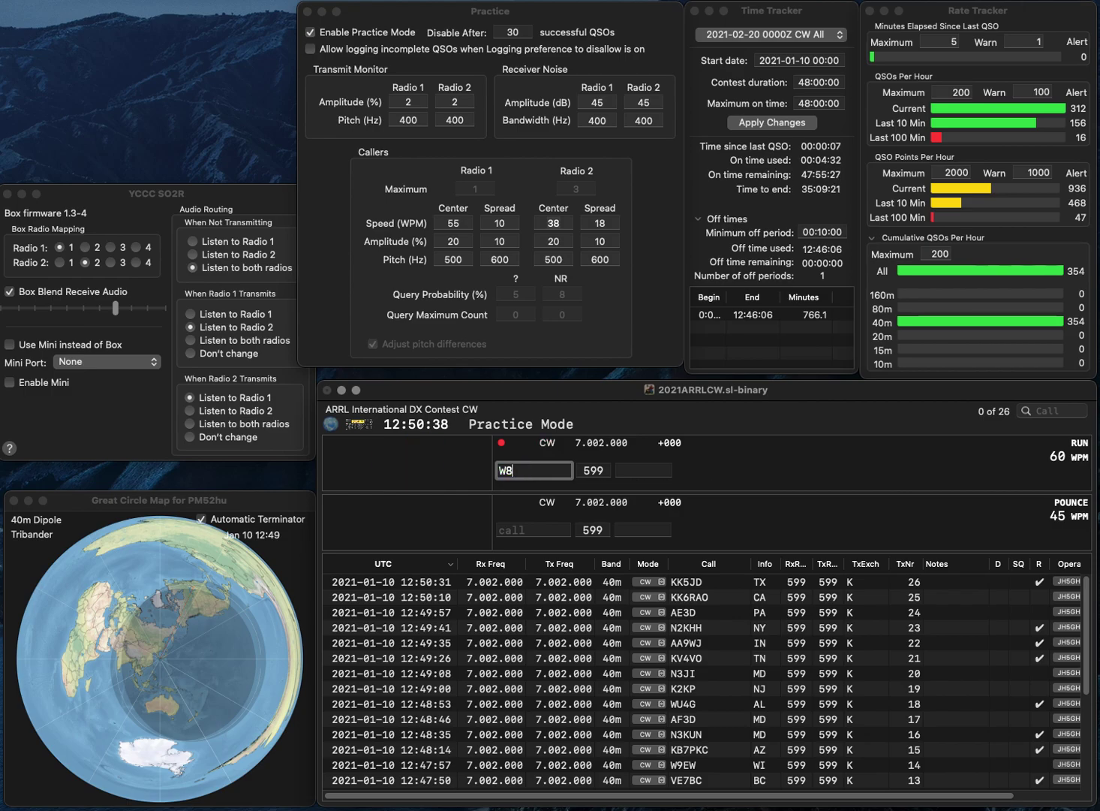
{"action": "type", "text": "ED"}
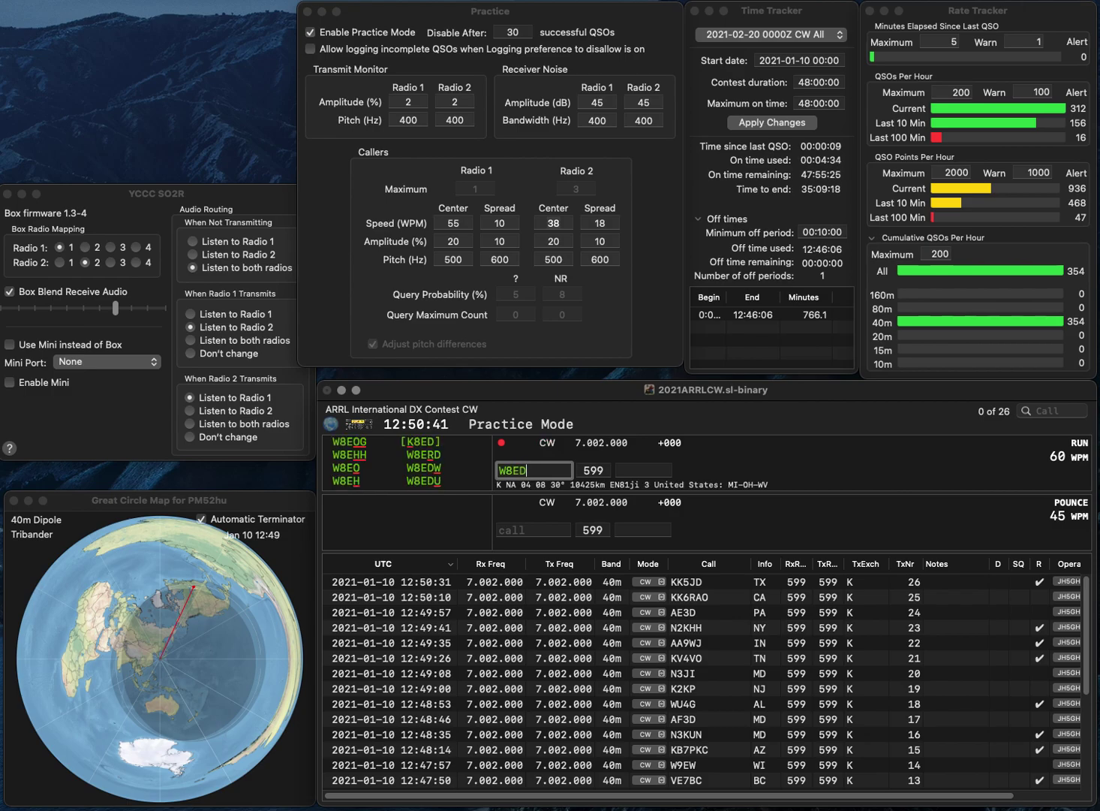
{"action": "type", "text": "J"}
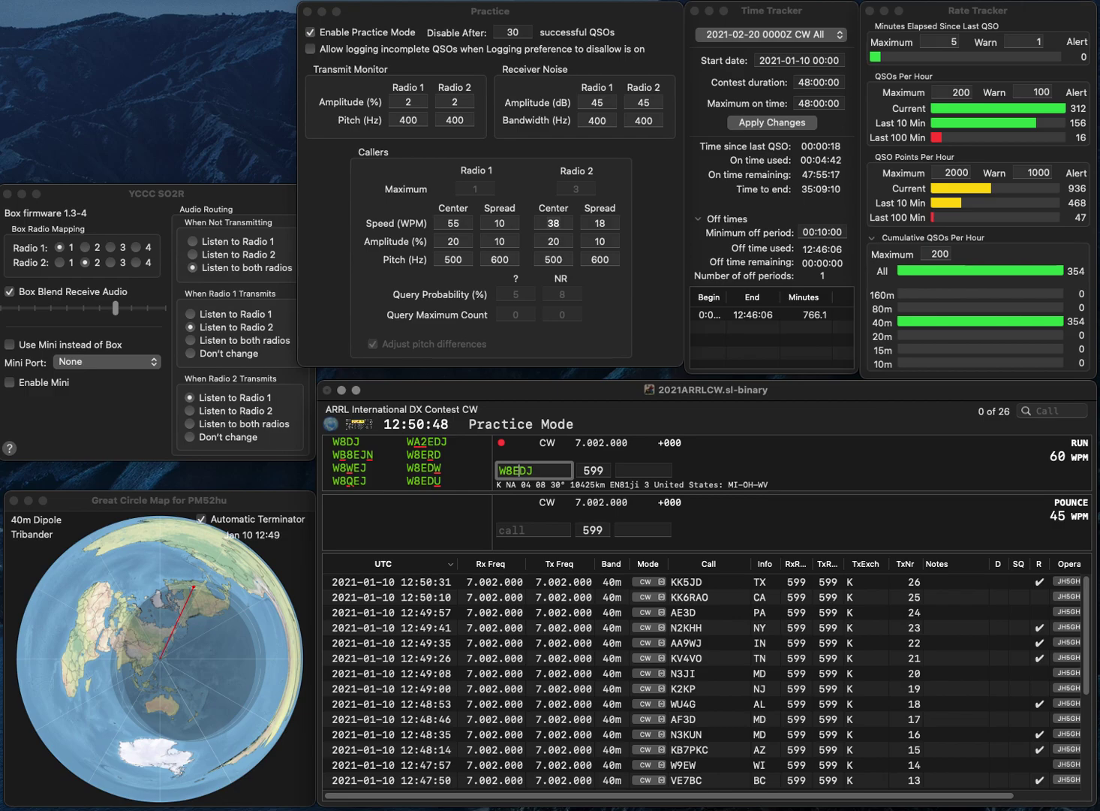
{"action": "key", "text": "Left"}
{"action": "key", "text": "BackSpace"}
{"action": "type", "text": "B"}
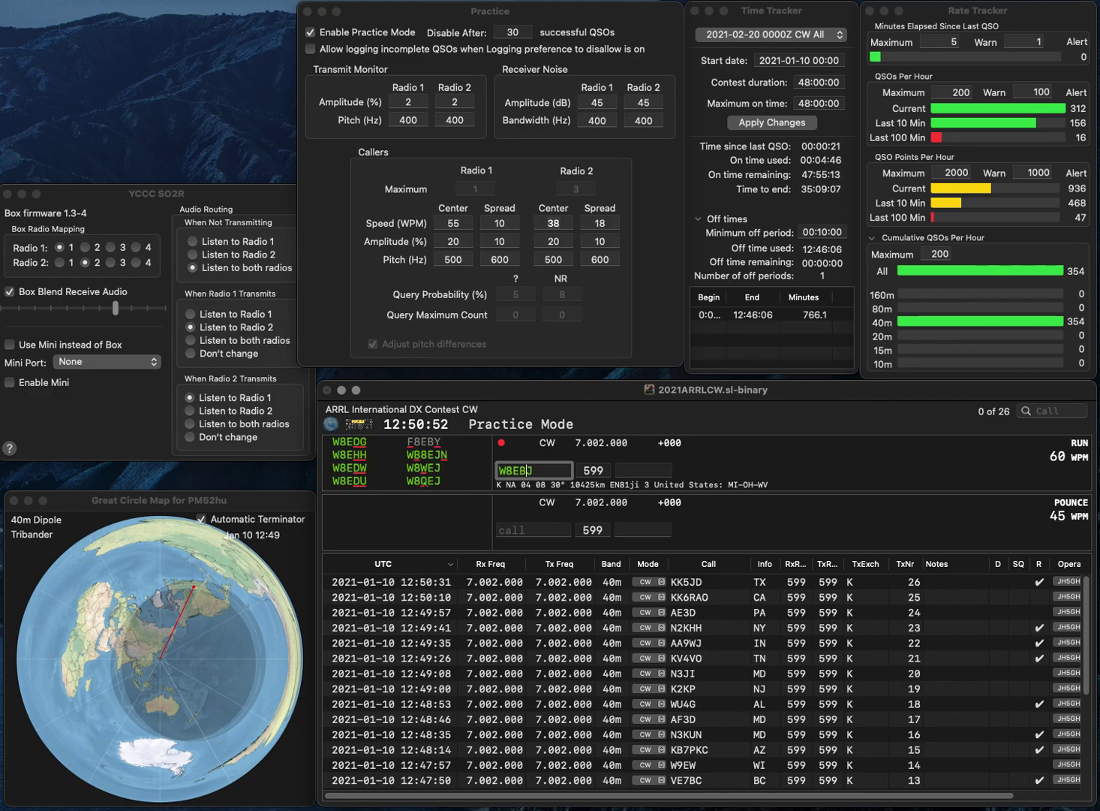
{"action": "key", "text": "BackSpace"}
{"action": "key", "text": "BackSpace"}
{"action": "type", "text": "WD"}
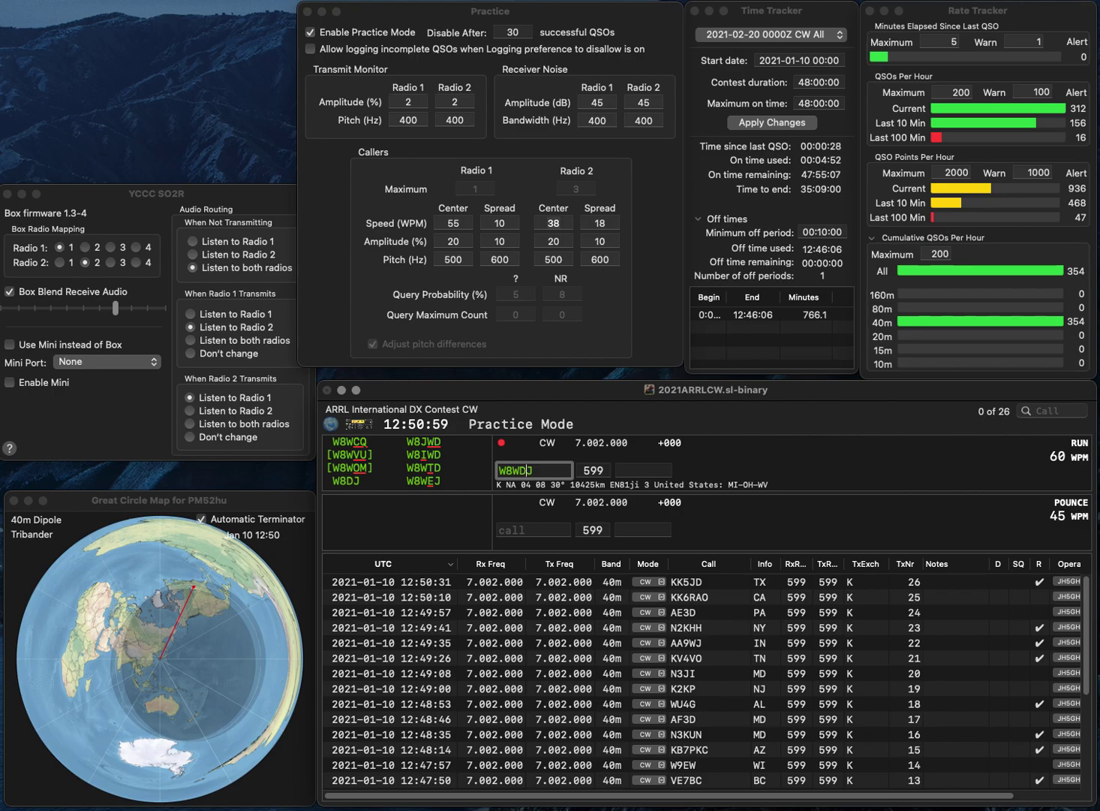
{"action": "key", "text": "BackSpace"}
{"action": "type", "text": "E"}
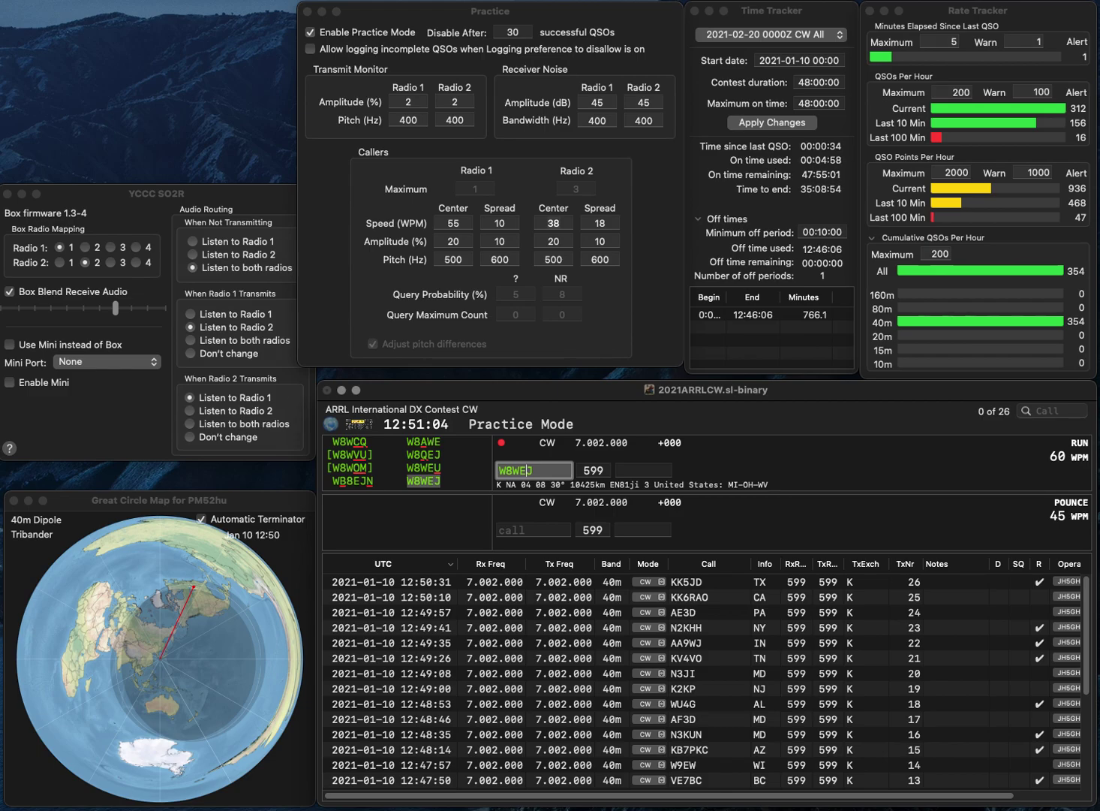
{"action": "key", "text": "BackSpace"}
{"action": "type", "text": "D"}
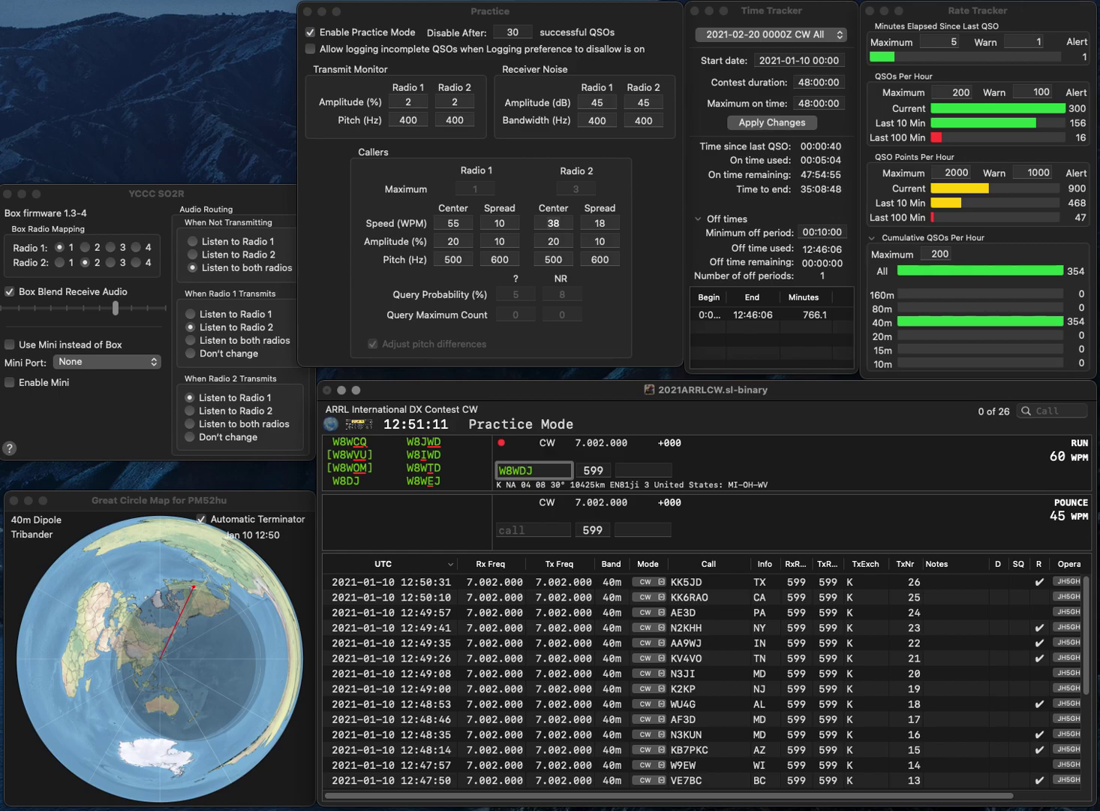
{"action": "key", "text": "BackSpace"}
{"action": "key", "text": "BackSpace"}
{"action": "key", "text": "BackSpace"}
{"action": "type", "text": "DW"}
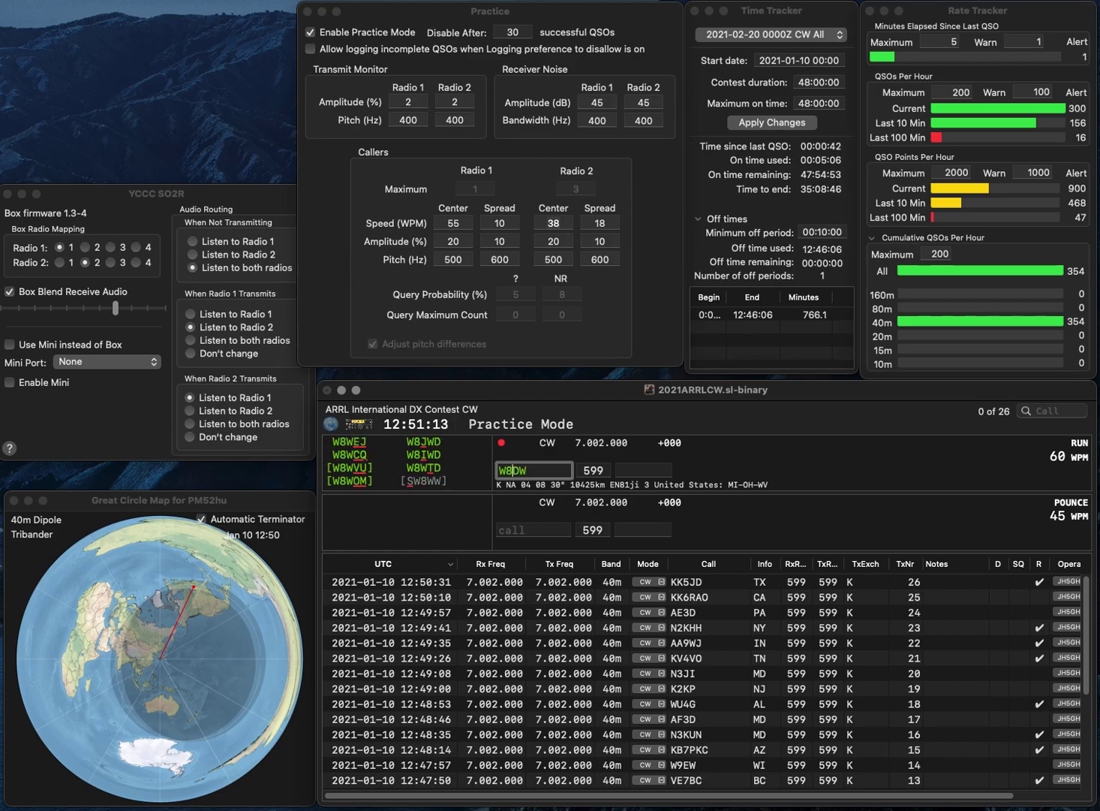
{"action": "type", "text": "E"}
{"action": "key", "text": "space"}
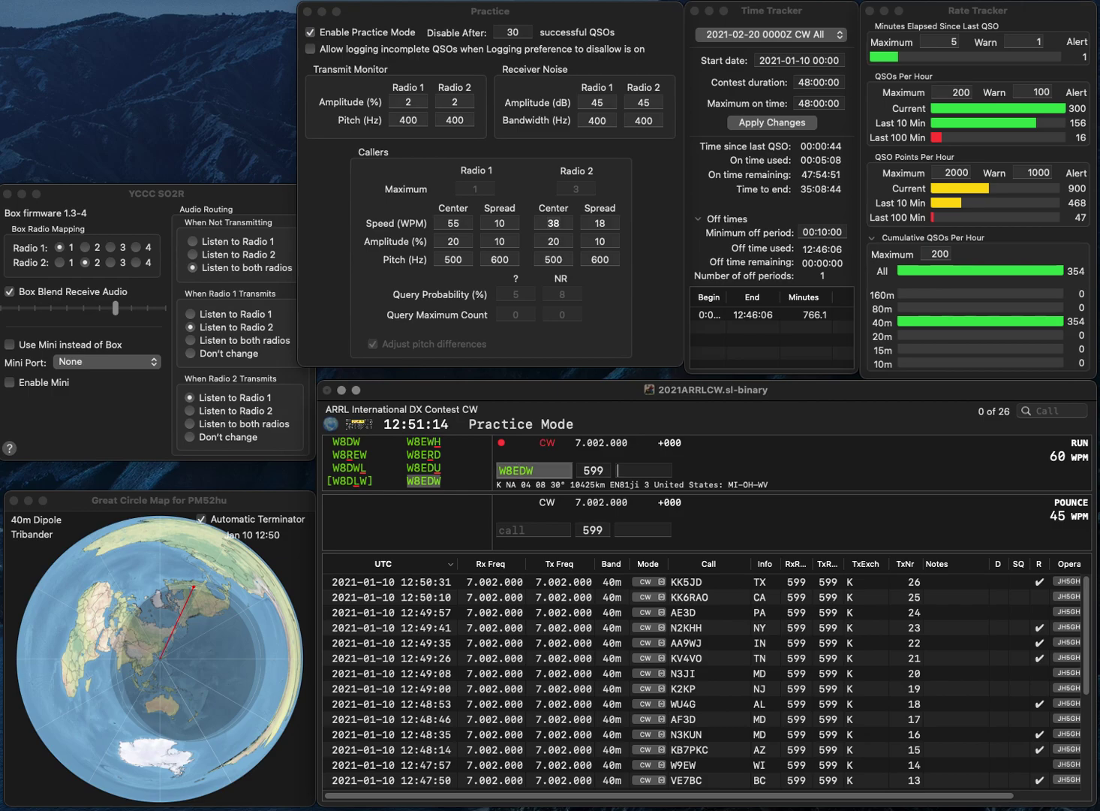
{"action": "type", "text": "WV"}
{"action": "key", "text": "Return"}
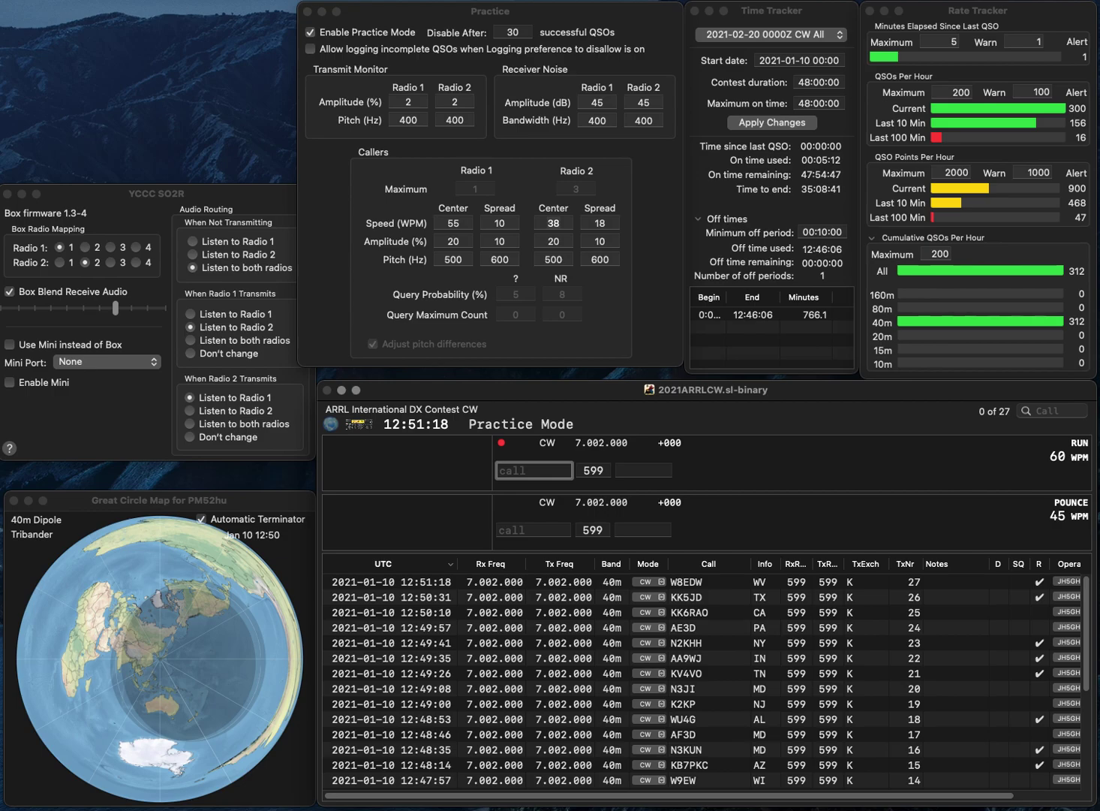
- Enter N4RE as the run radio's call sign, replacing the miscopied KN4 start, and log the contact with received exchange AL
{"action": "type", "text": "KN4"}
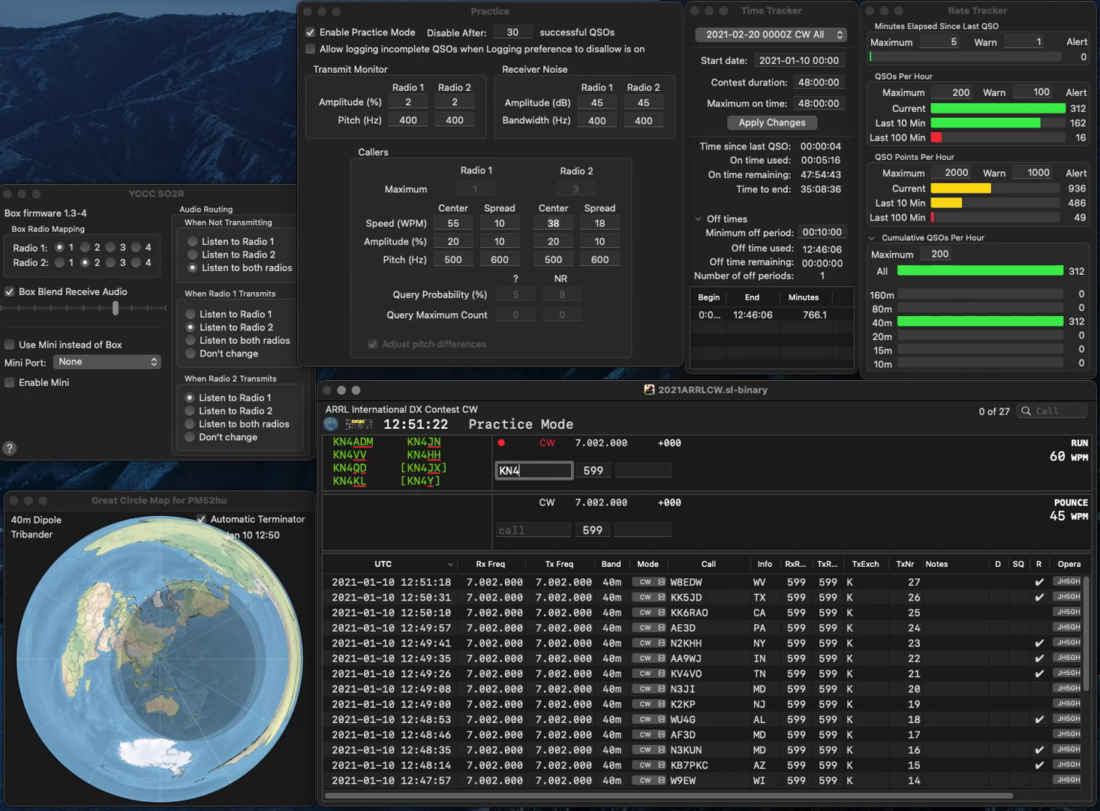
{"action": "type", "text": "E"}
{"action": "key", "text": "Left"}
{"action": "key", "text": "BackSpace"}
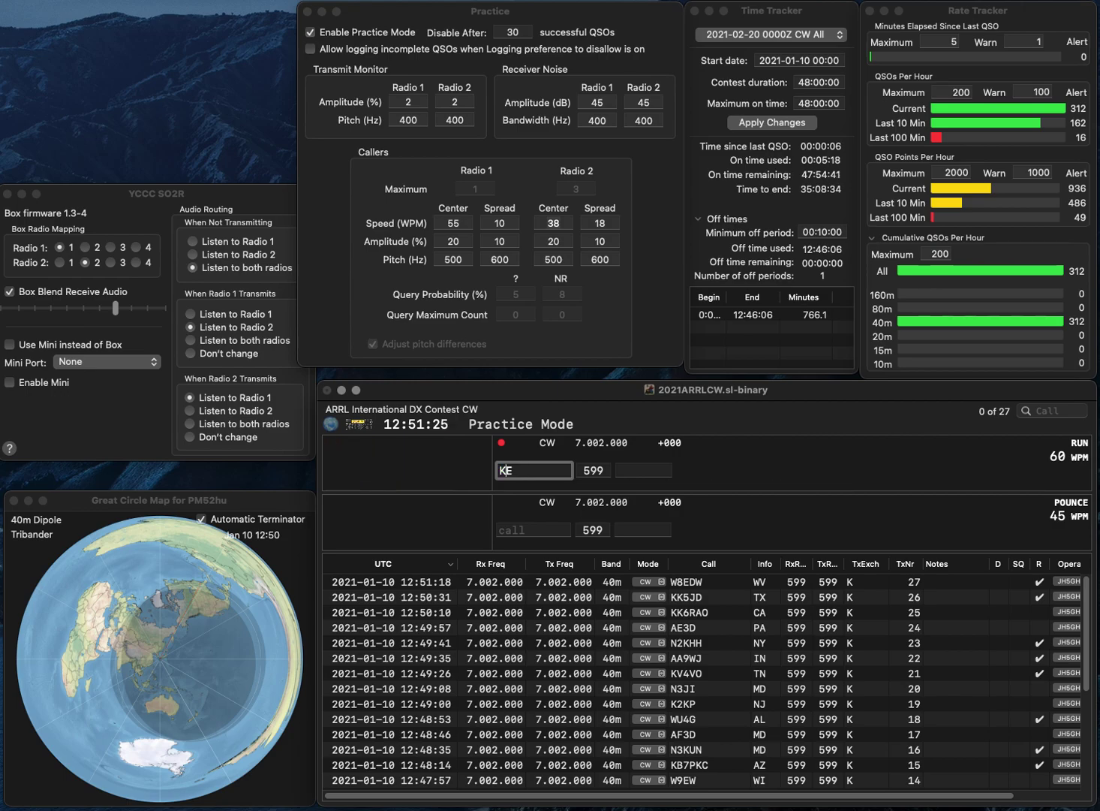
{"action": "key", "text": "BackSpace"}
{"action": "type", "text": "N4R"}
{"action": "key", "text": "Return"}
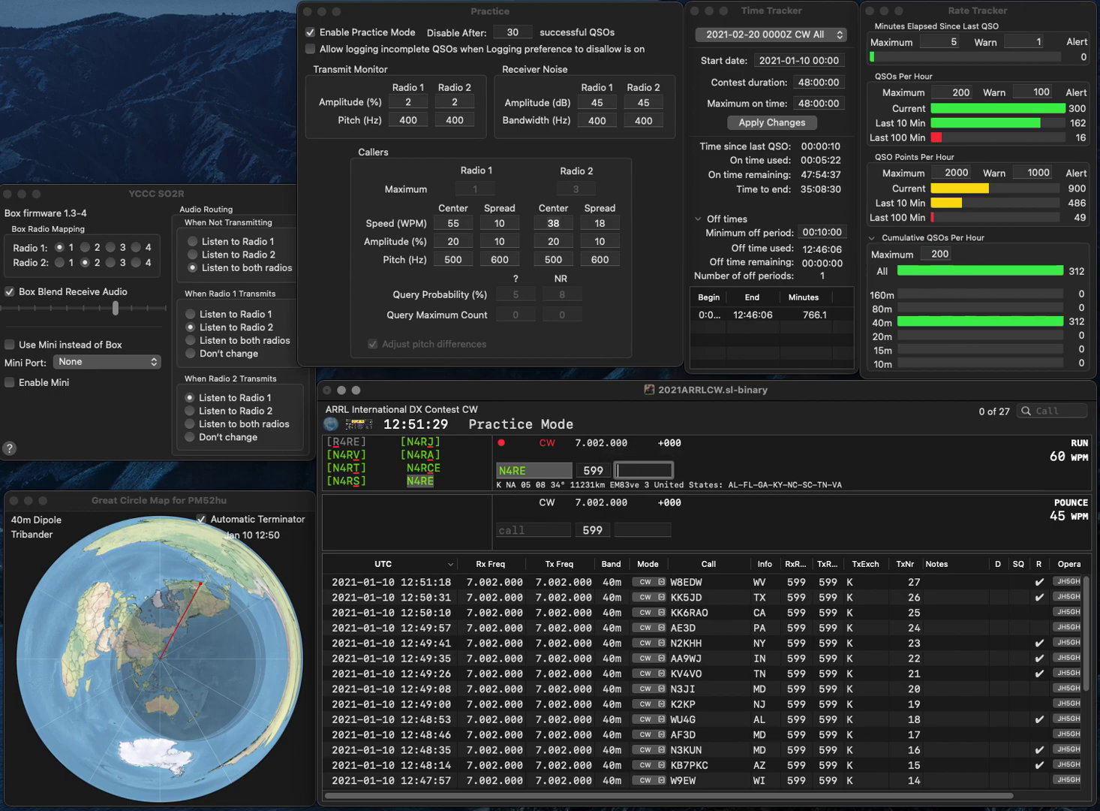
{"action": "type", "text": "AL"}
{"action": "key", "text": "Return"}
- Work station WX4W on the run radio and log the contact with received exchange TN
{"action": "type", "text": "WX4W"}
{"action": "key", "text": "Return"}
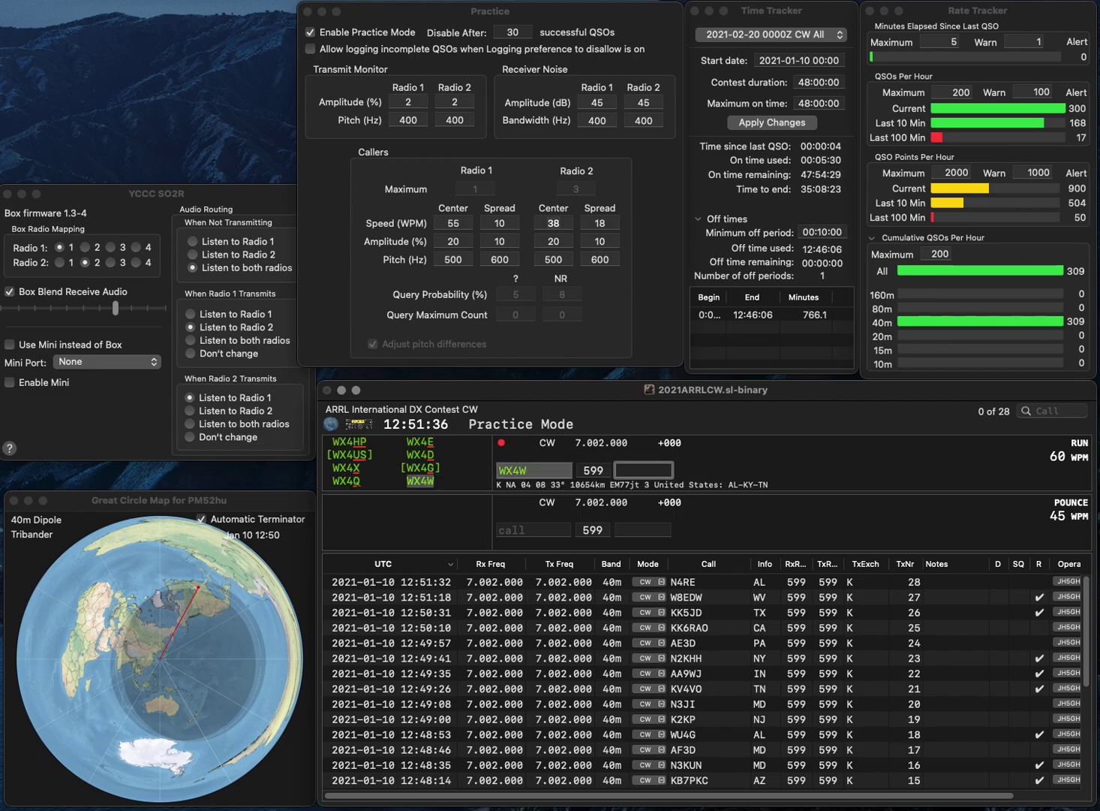
{"action": "key", "text": "Return"}
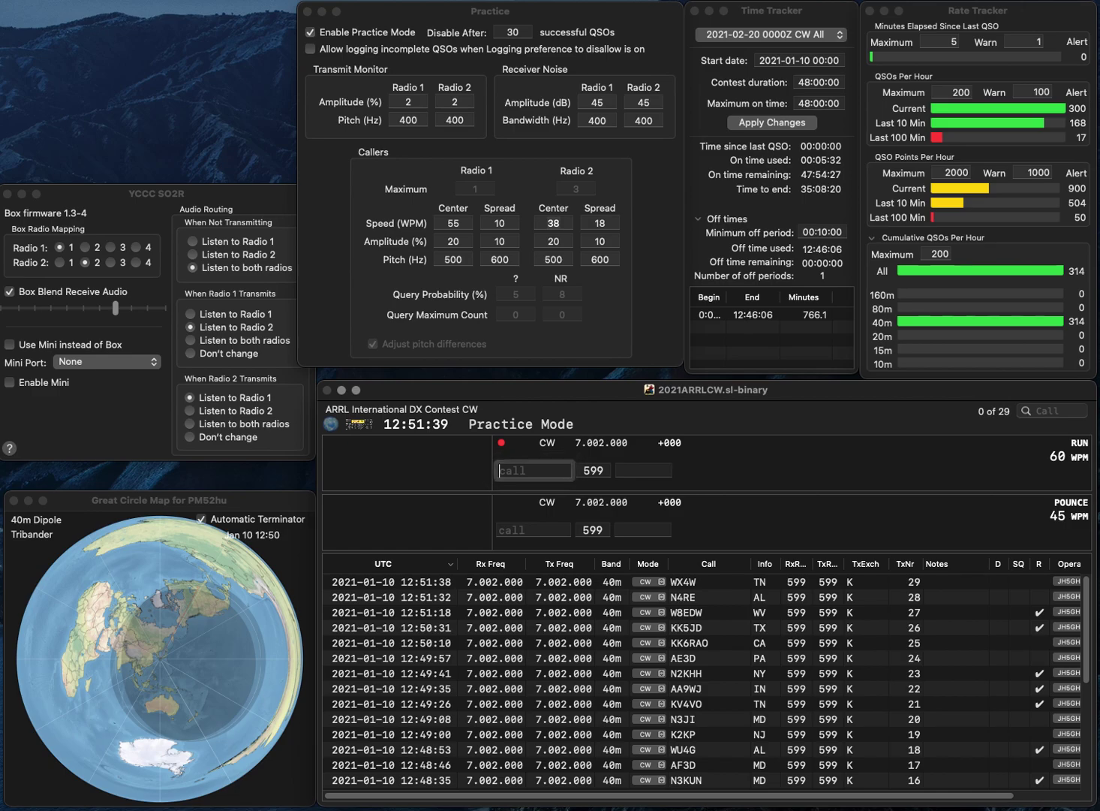
{"action": "type", "text": "N5DD"}
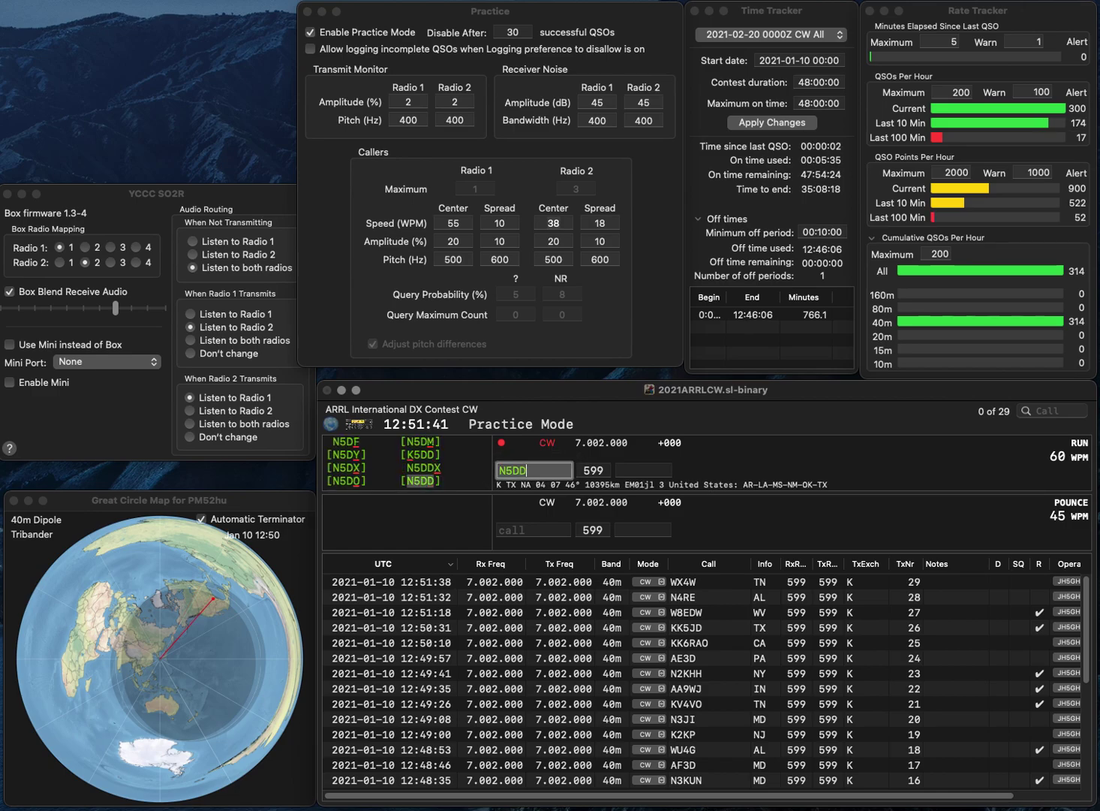
{"action": "key", "text": "Return"}
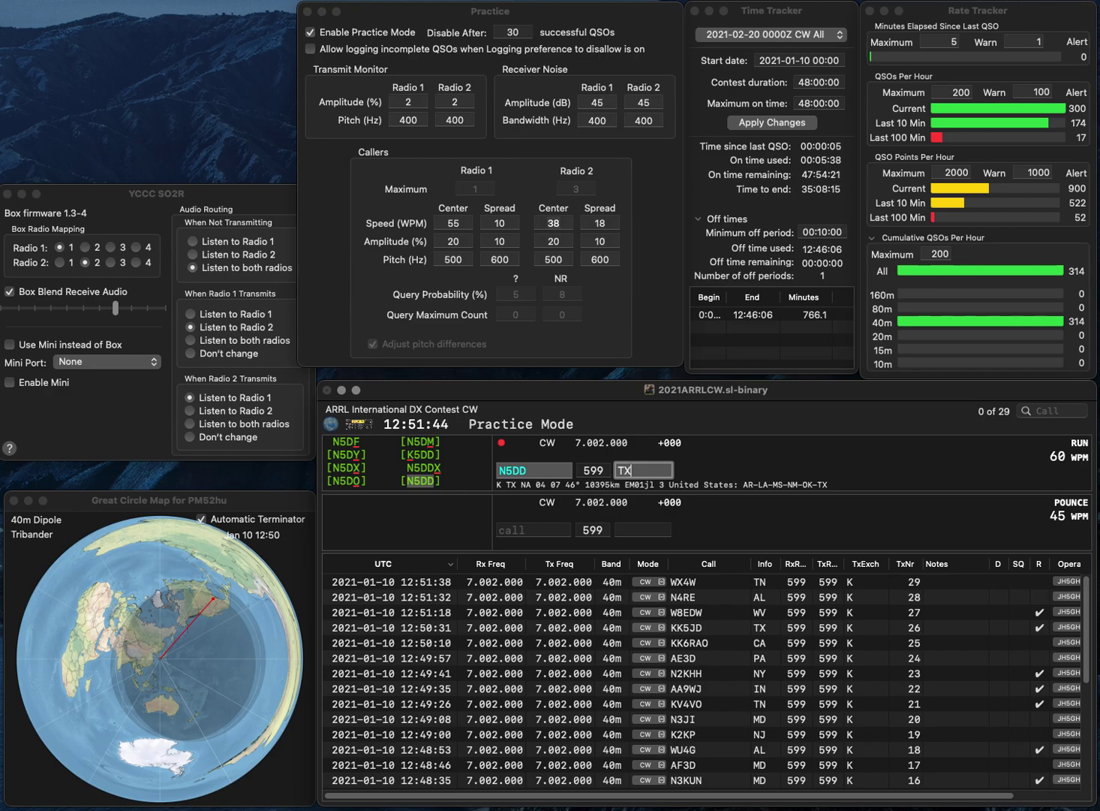
{"action": "key", "text": "Return"}
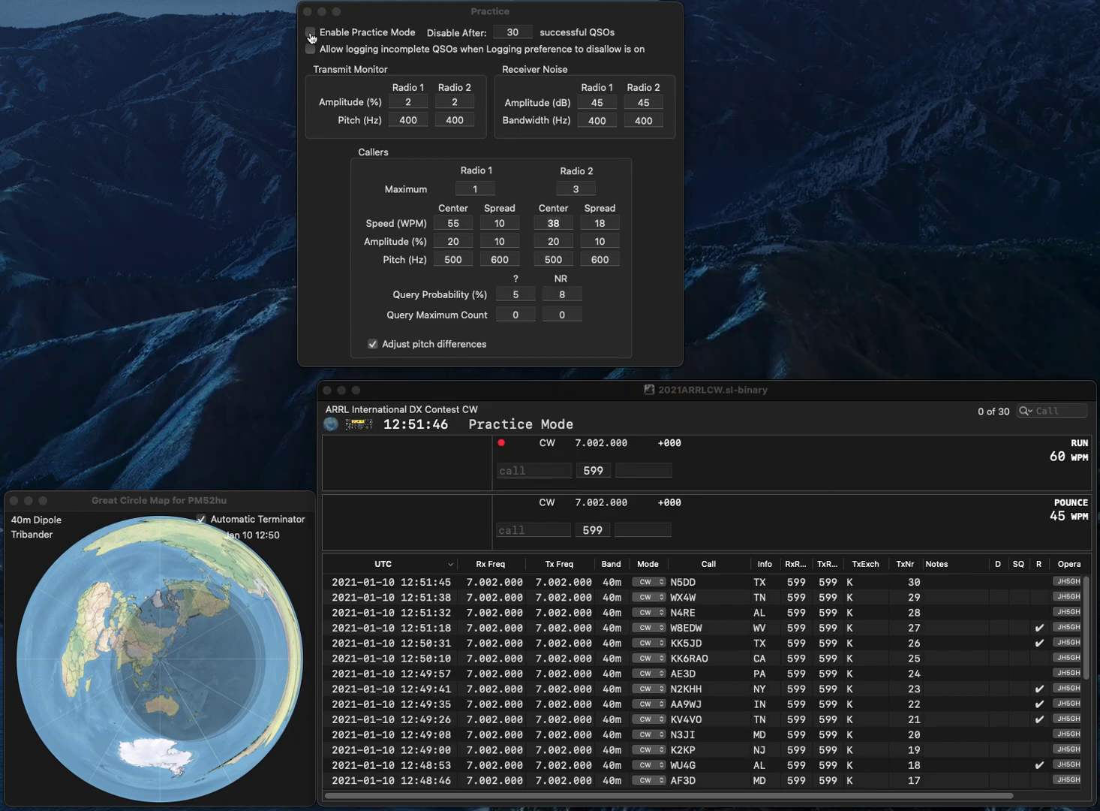